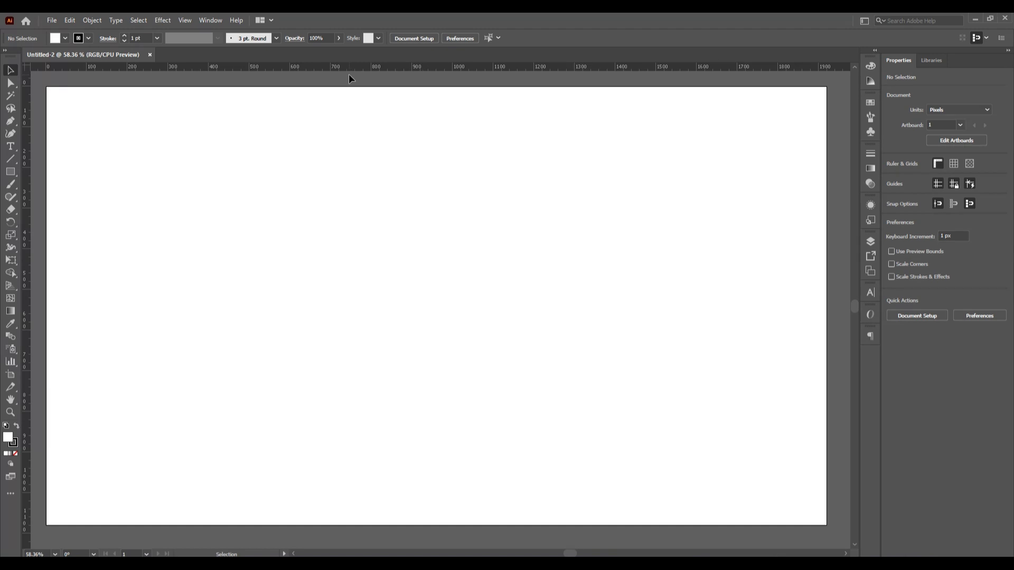
- Add a horizontal guide, unlock guides, and centre it vertically on the artboard at 540.5 px
drag(348, 73, 335, 311)
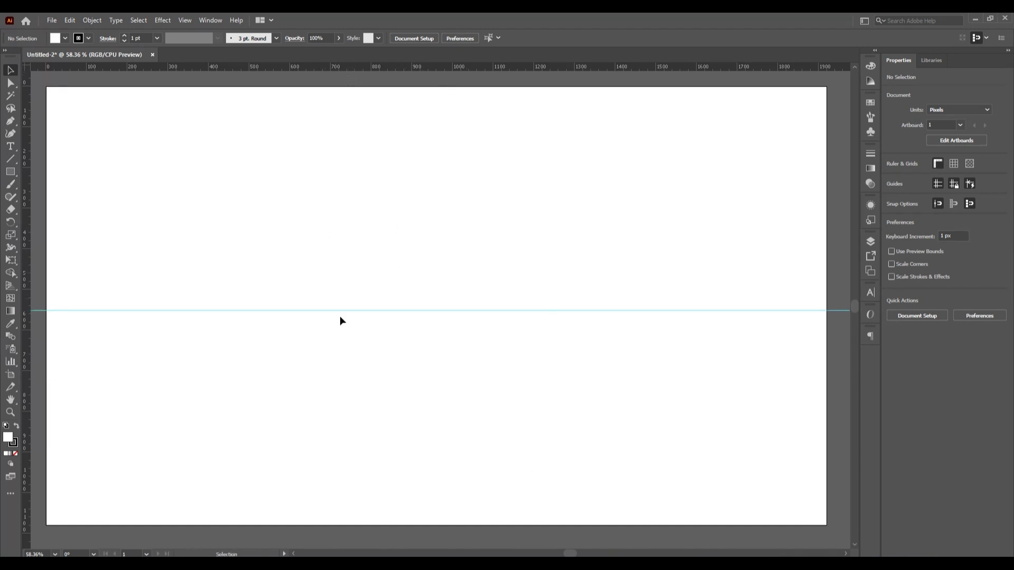
right_click(346, 316)
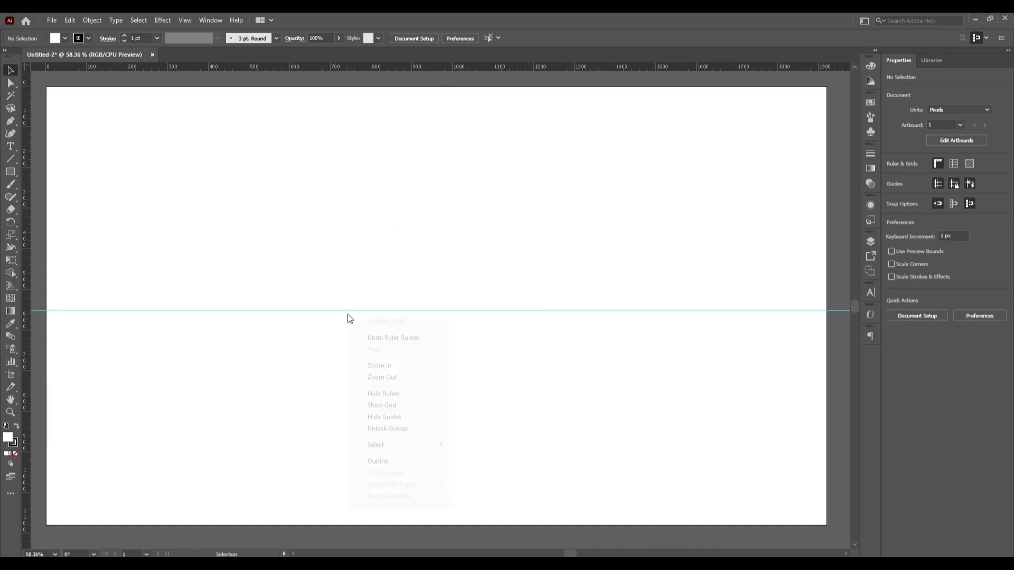
click(404, 428)
drag(308, 197, 441, 413)
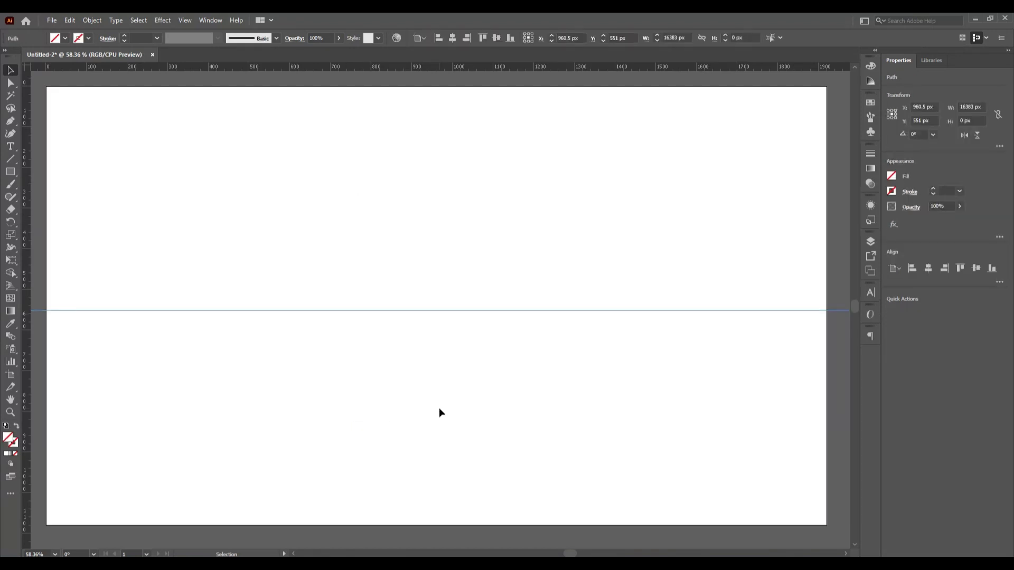
click(491, 39)
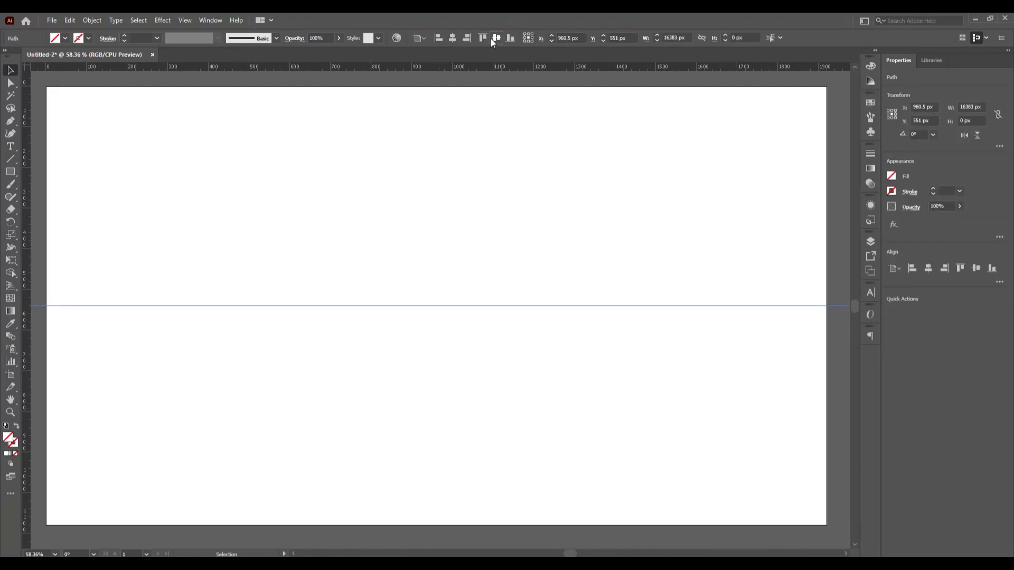
click(94, 200)
- Add a vertical guide centred at 960 px, then lock both guides
drag(29, 259, 441, 289)
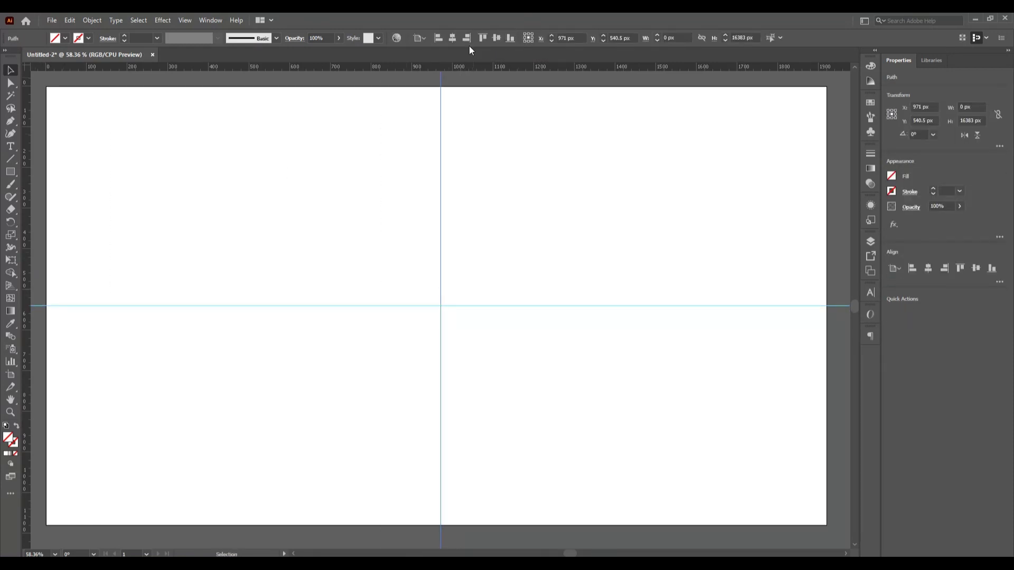
click(452, 39)
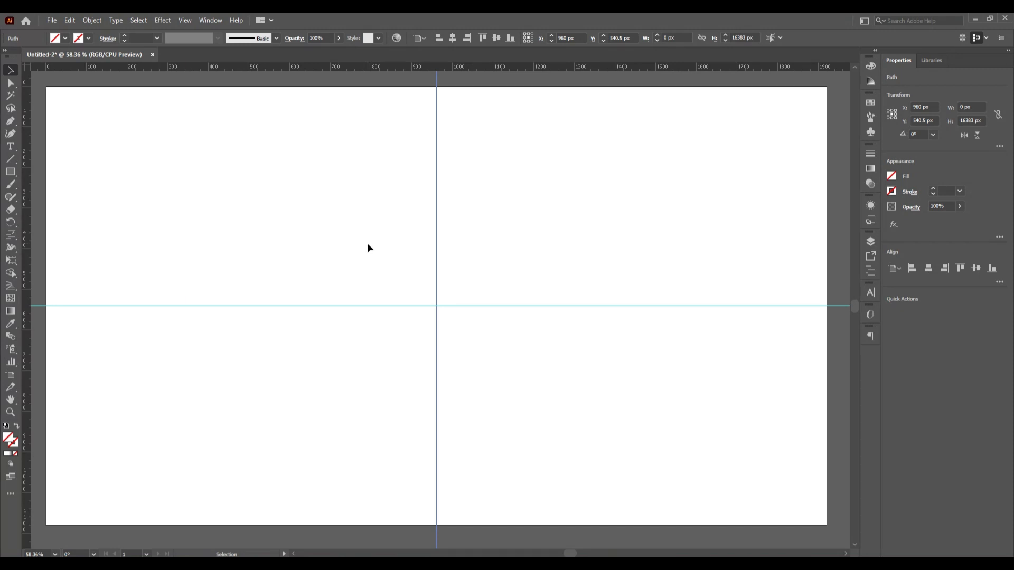
drag(368, 247, 488, 393)
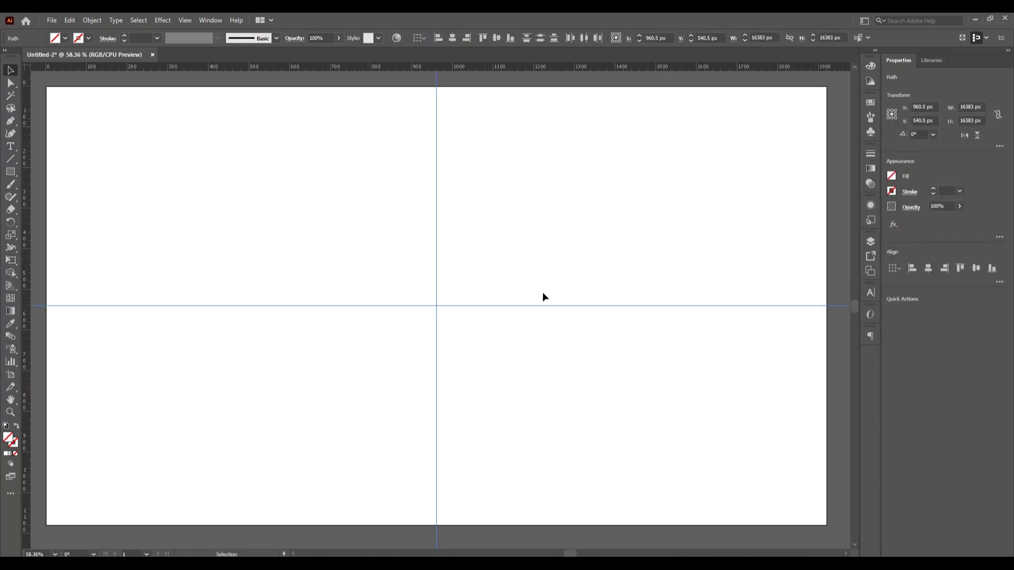
click(93, 20)
mouse_move(129, 96)
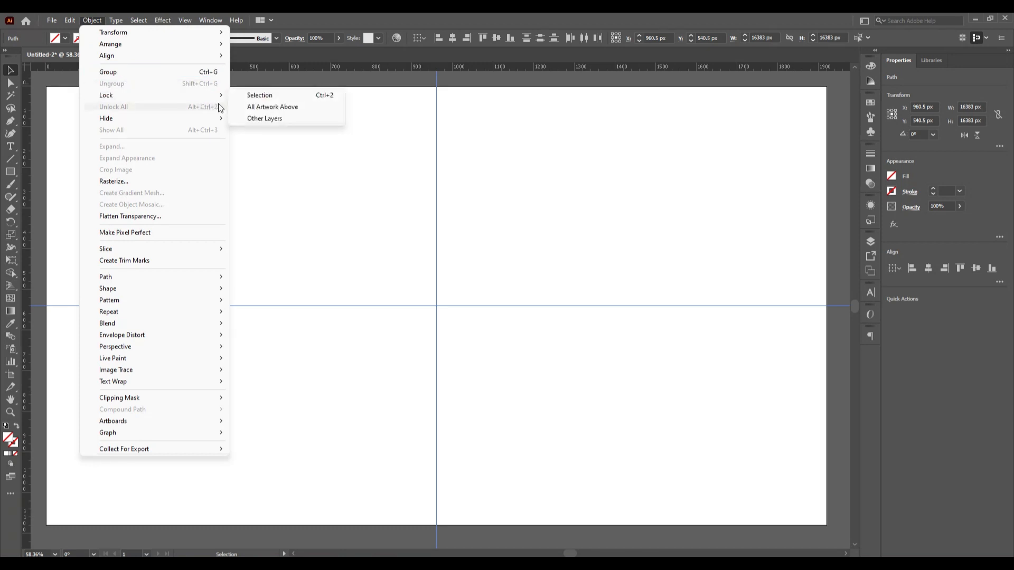
click(252, 96)
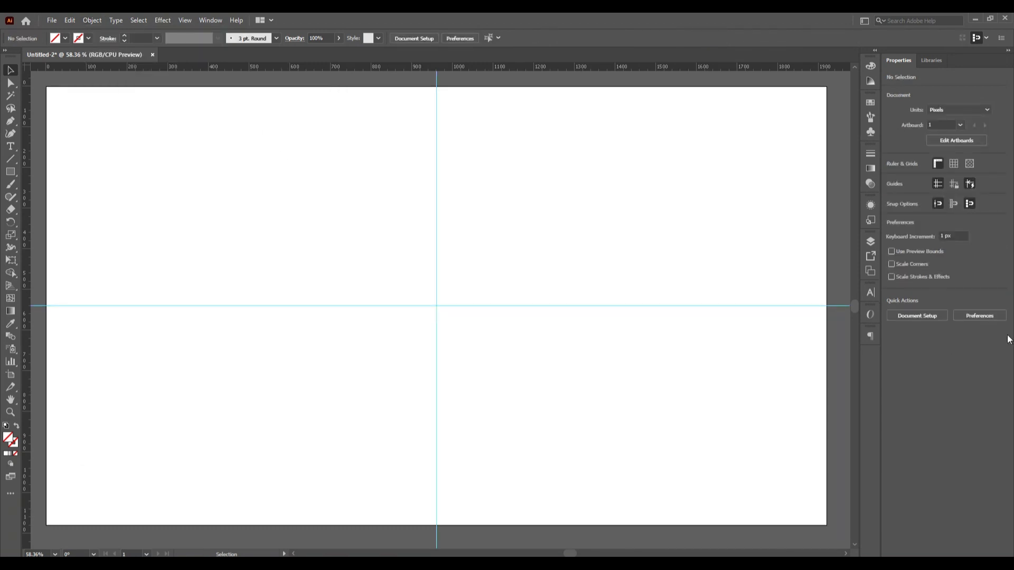
- Create Layer 2 above Layer 1 and lock Layer 1
click(871, 243)
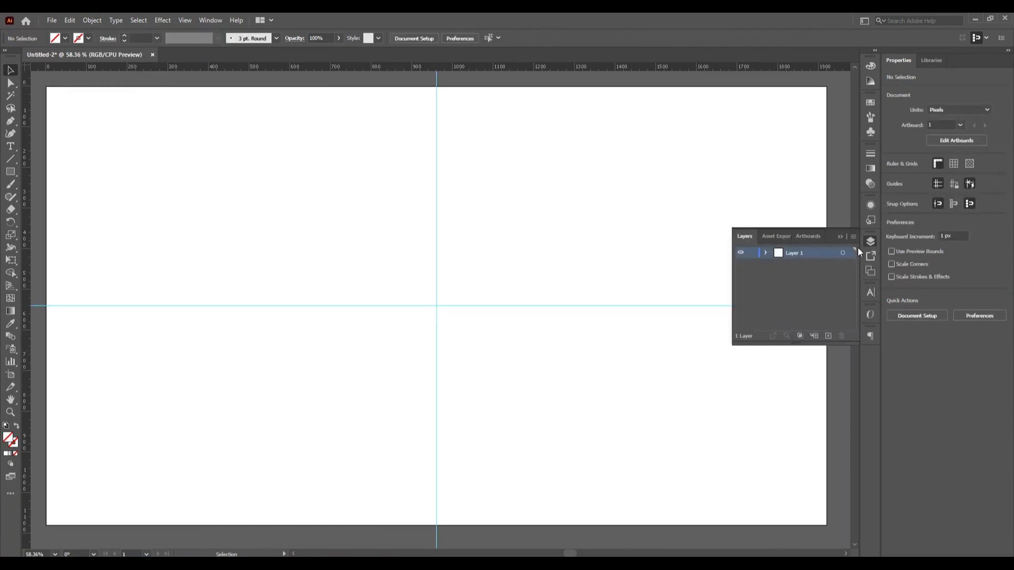
click(829, 336)
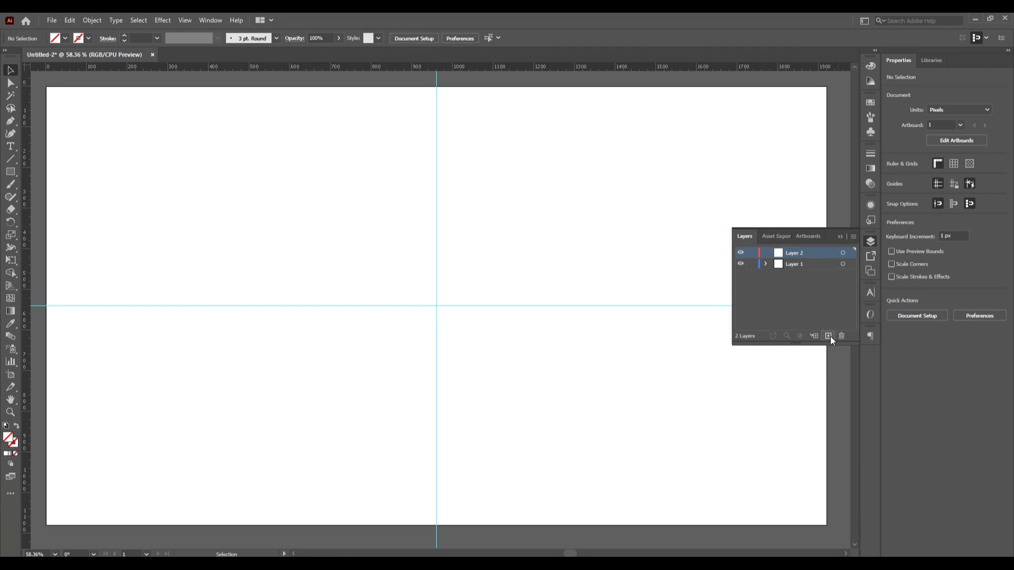
click(749, 264)
click(838, 237)
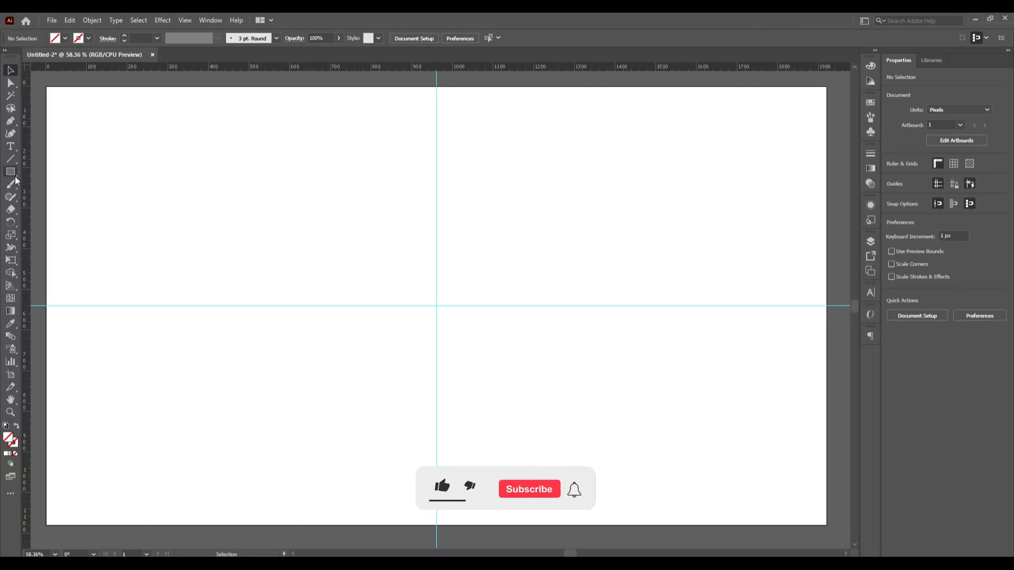
- Select the Ellipse tool and set the stroke colour to black
drag(11, 172, 119, 200)
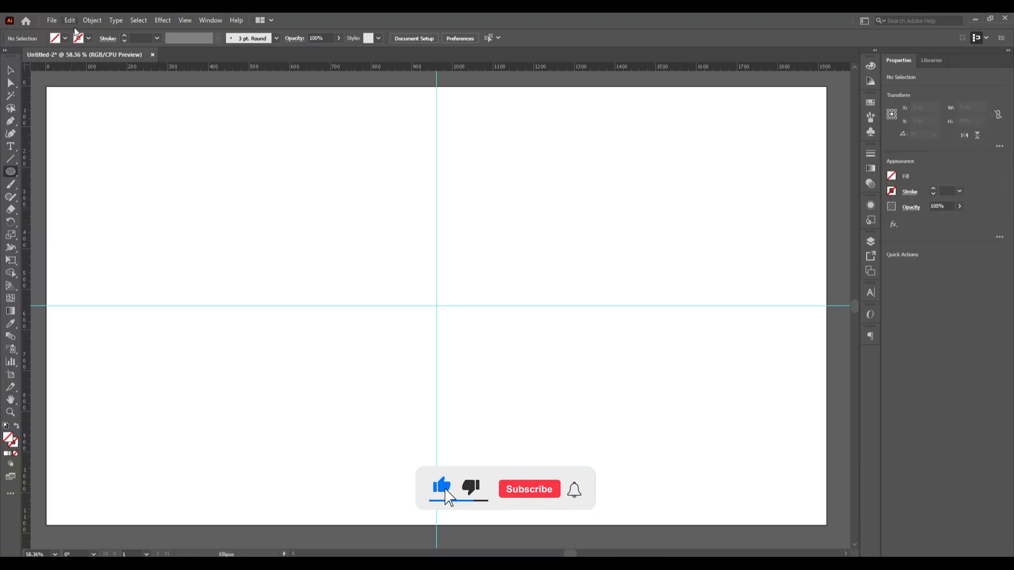
click(88, 39)
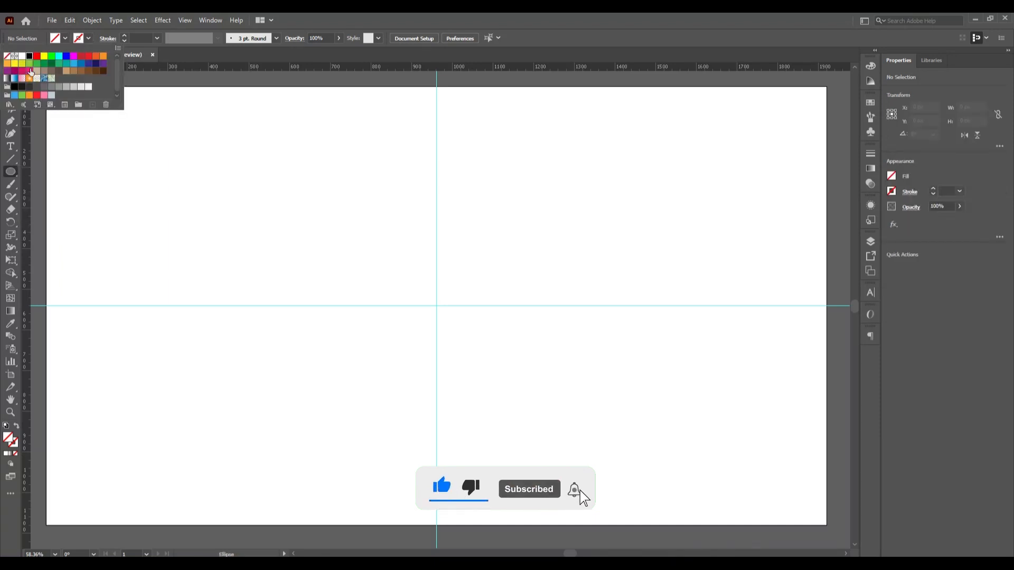
click(25, 61)
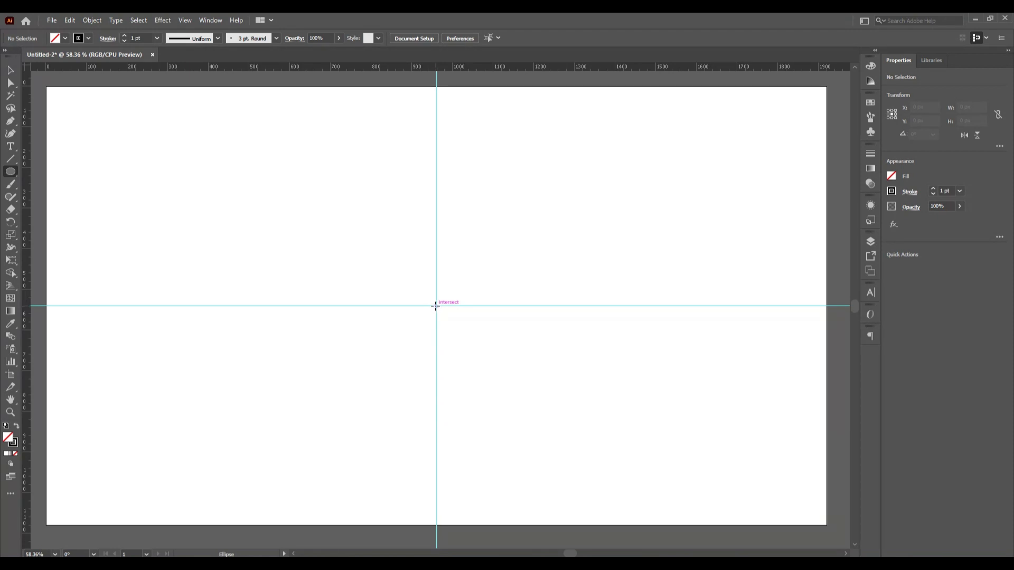
- Draw a 102 × 102 px circle from the guide intersection and set its stroke weight to 10 pt
drag(437, 306, 453, 327)
key(v)
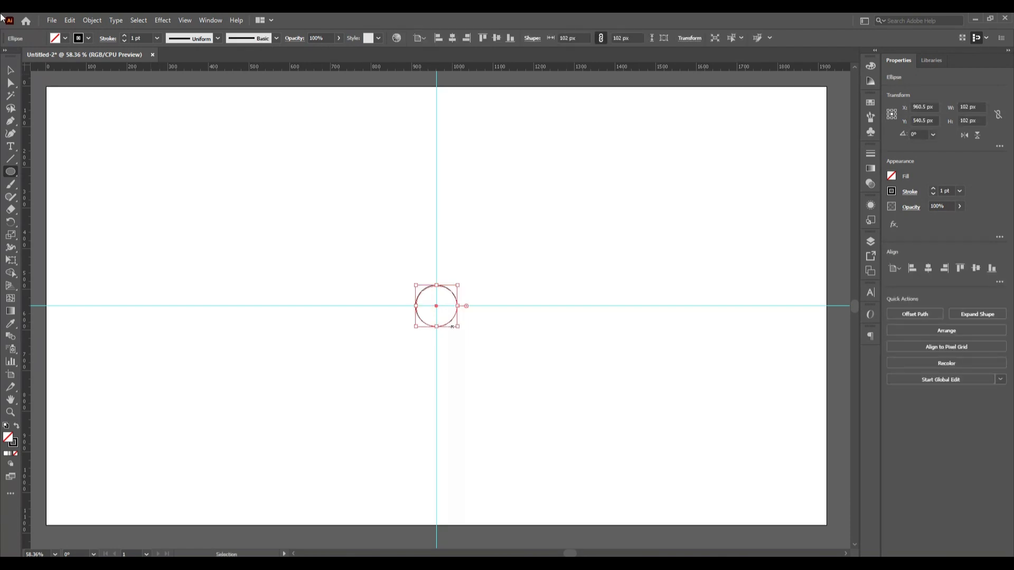
click(11, 70)
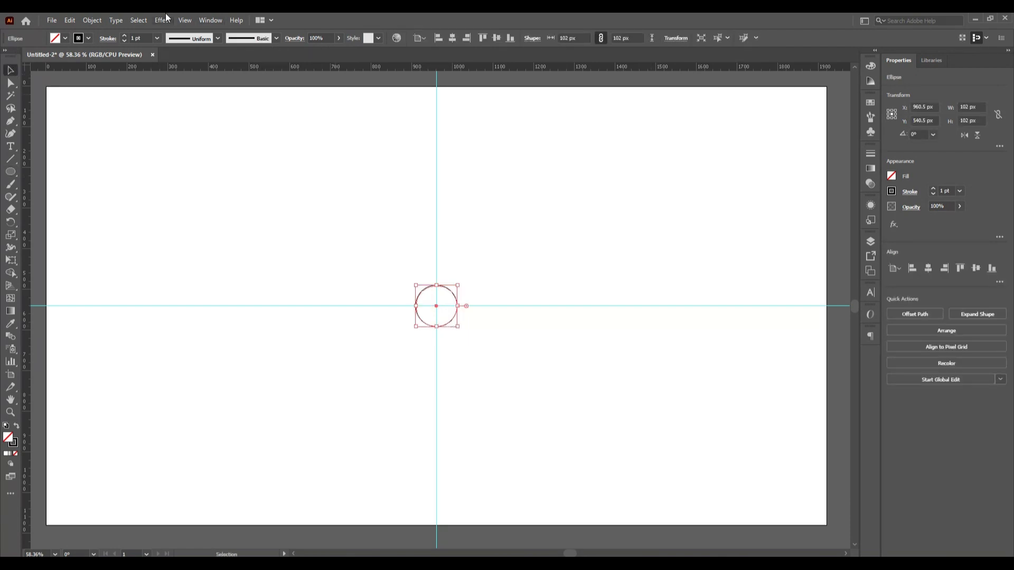
click(133, 38)
text(0)
key(Return)
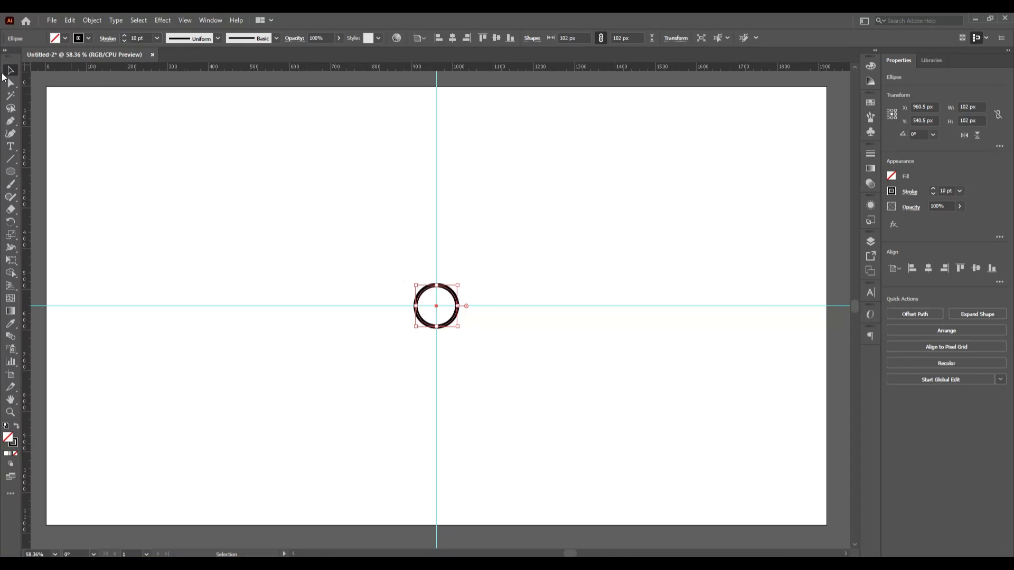
click(325, 248)
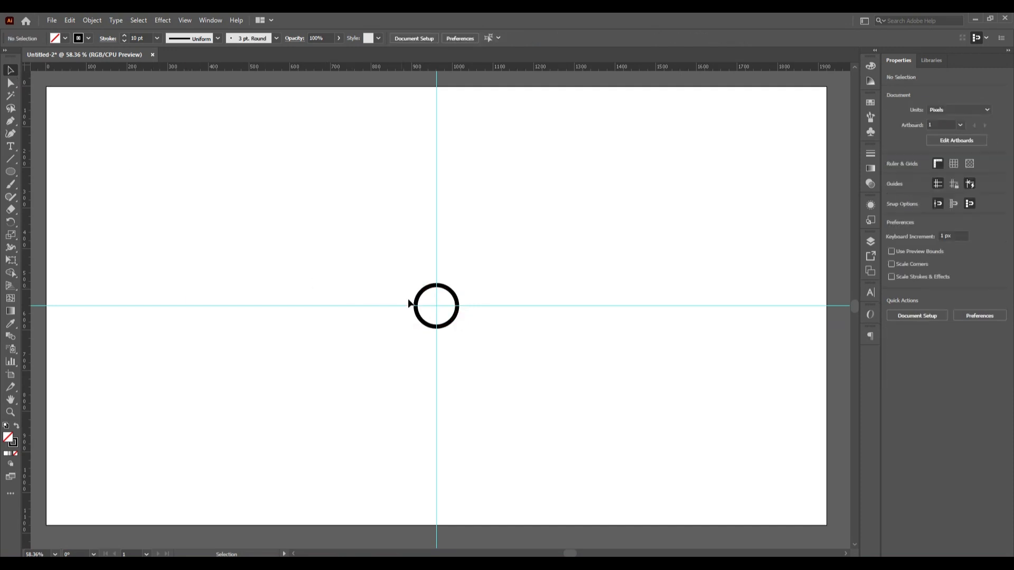
- Copy the small circle and paste it in place over the original
click(428, 327)
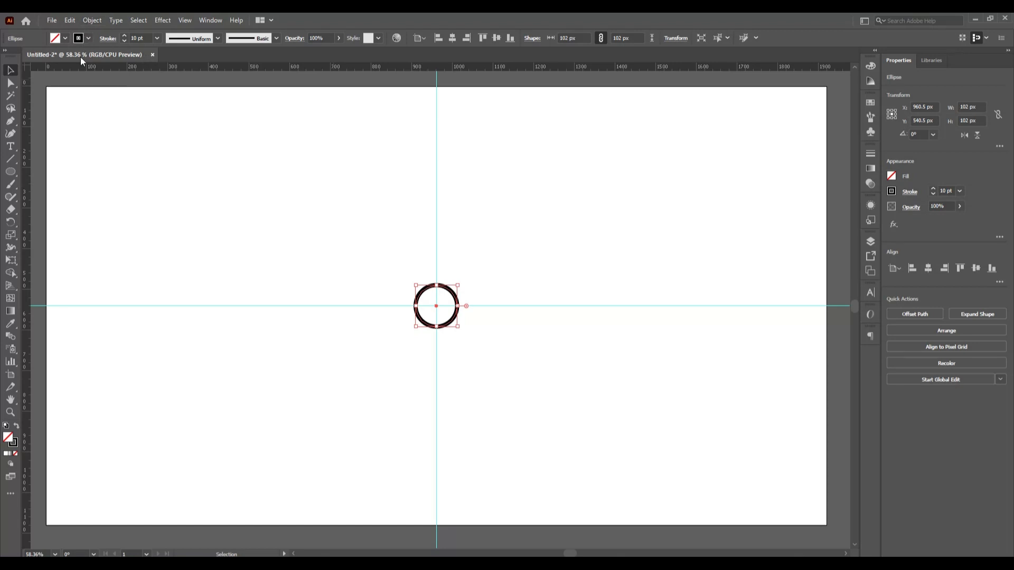
click(70, 21)
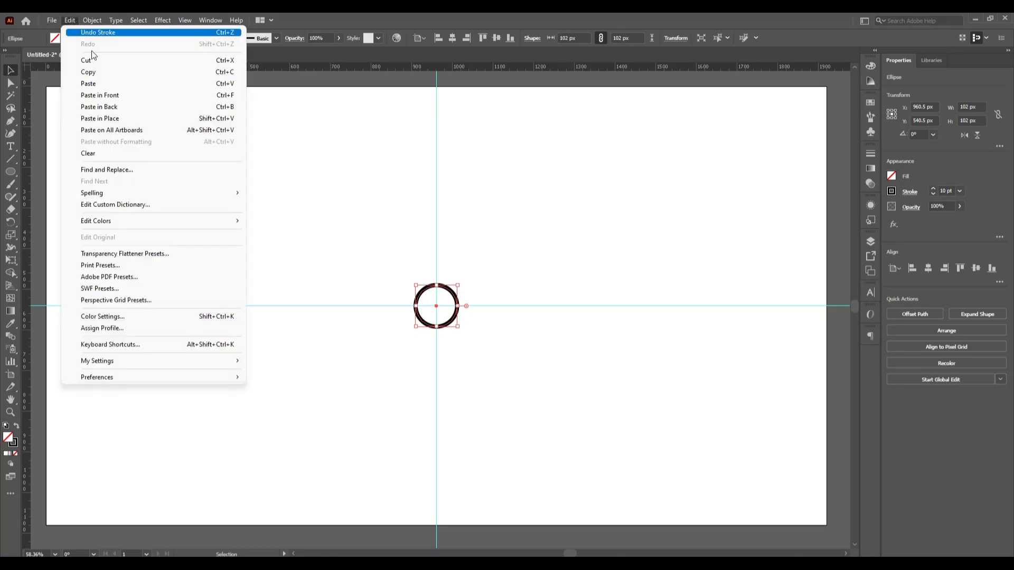
click(106, 75)
click(77, 20)
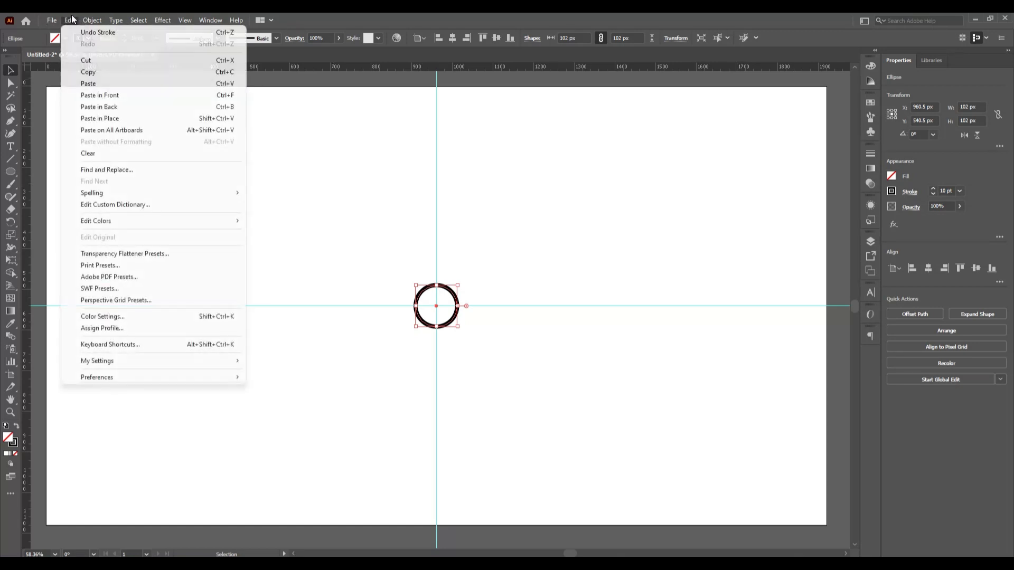
click(141, 119)
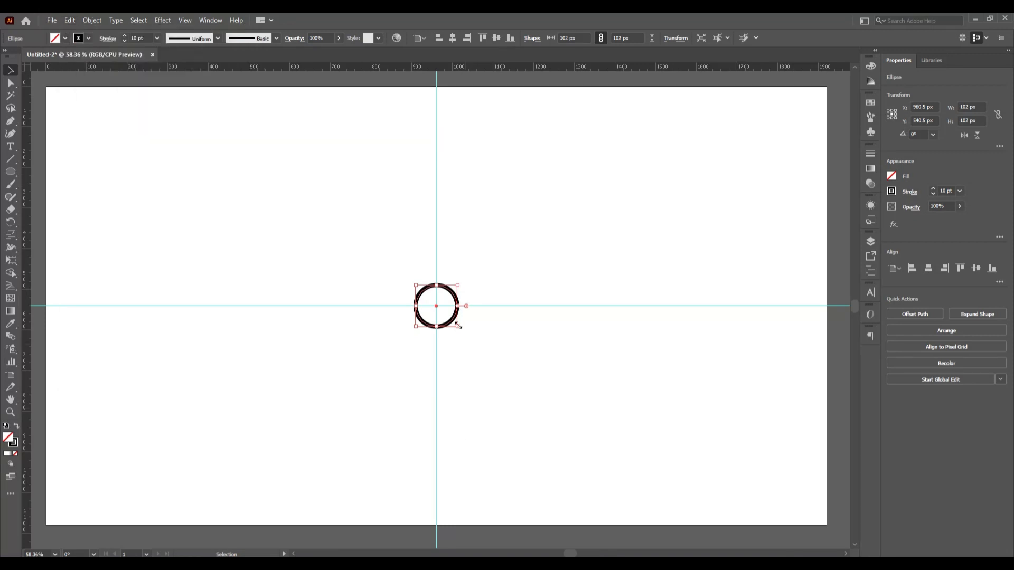
- Scale the pasted circle to 395 px and select both circles
drag(459, 328, 523, 412)
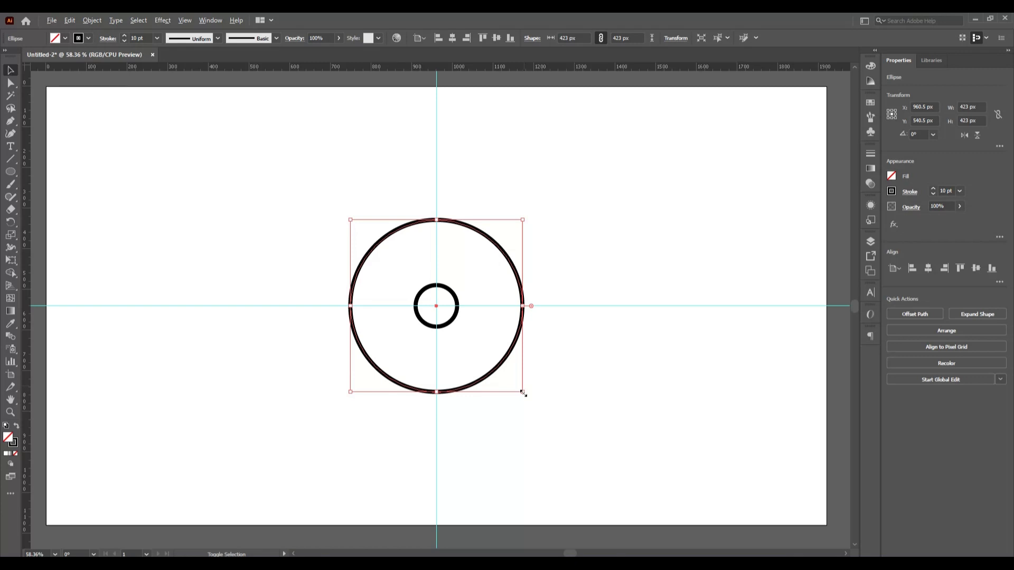
drag(523, 393, 517, 388)
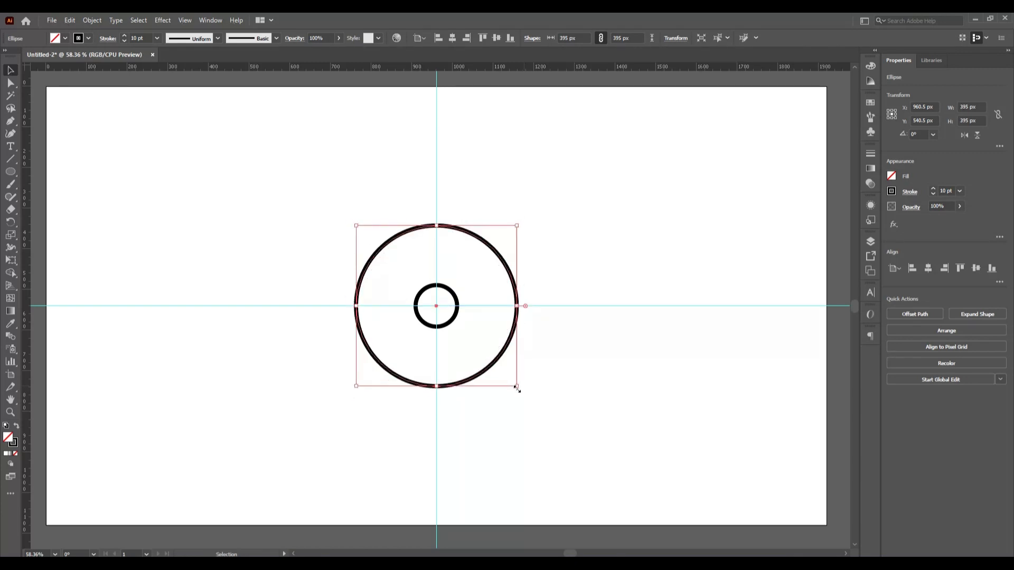
click(482, 373)
drag(308, 208, 489, 406)
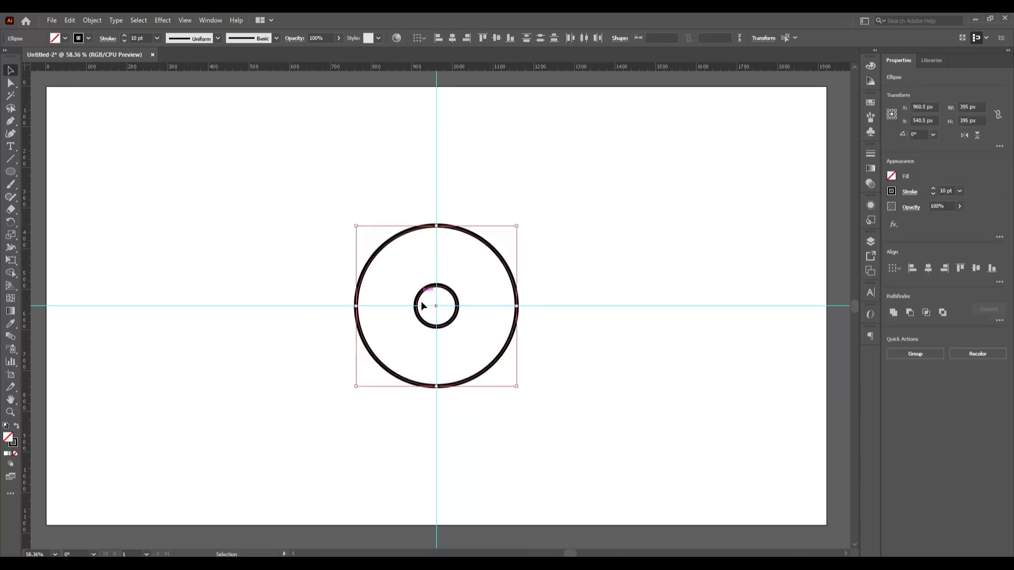
- Make a blend between the two circles
click(92, 21)
mouse_move(200, 323)
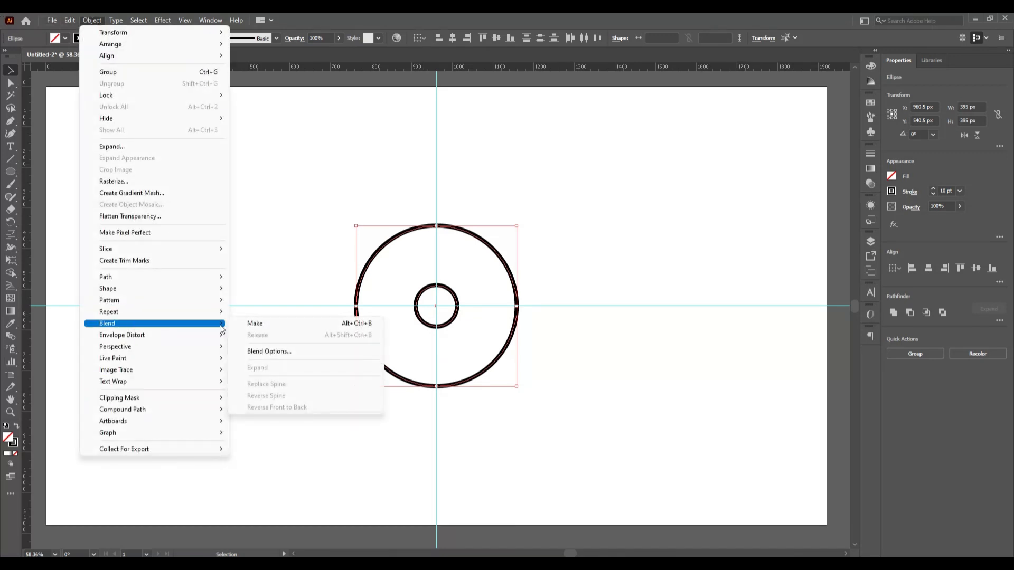
click(251, 323)
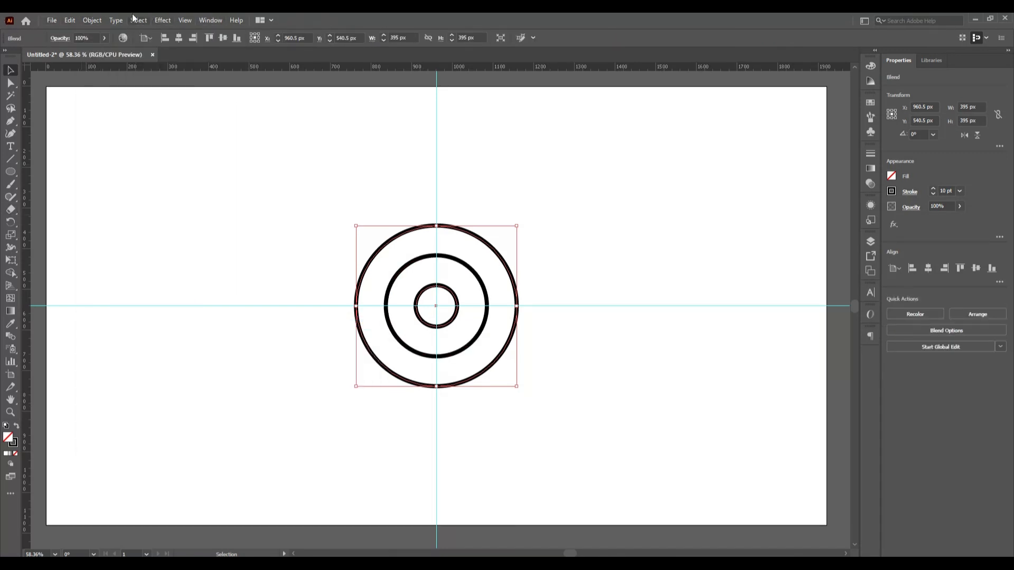
- Set the blend spacing to Specified Steps with 5 steps
click(97, 19)
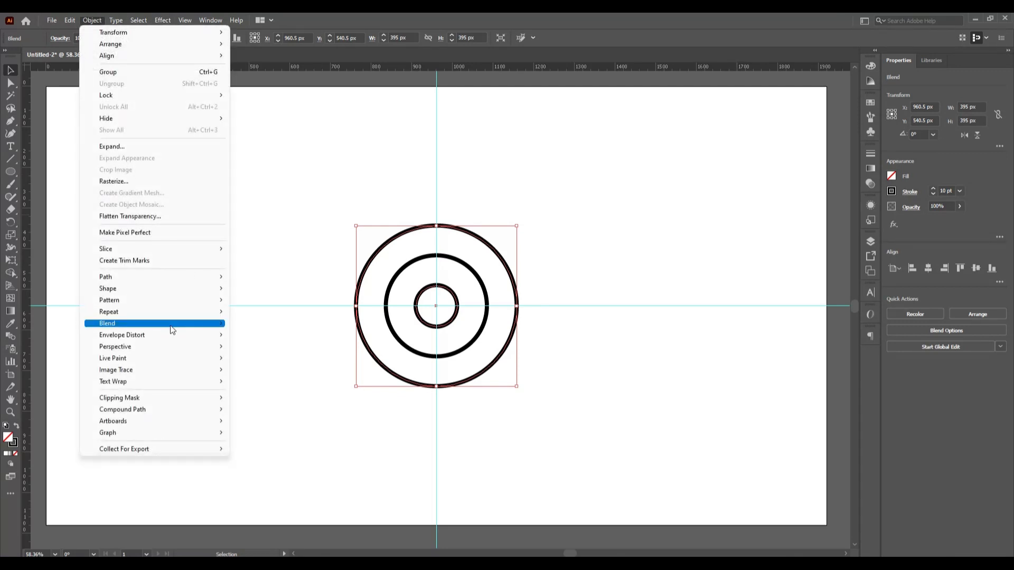
mouse_move(179, 323)
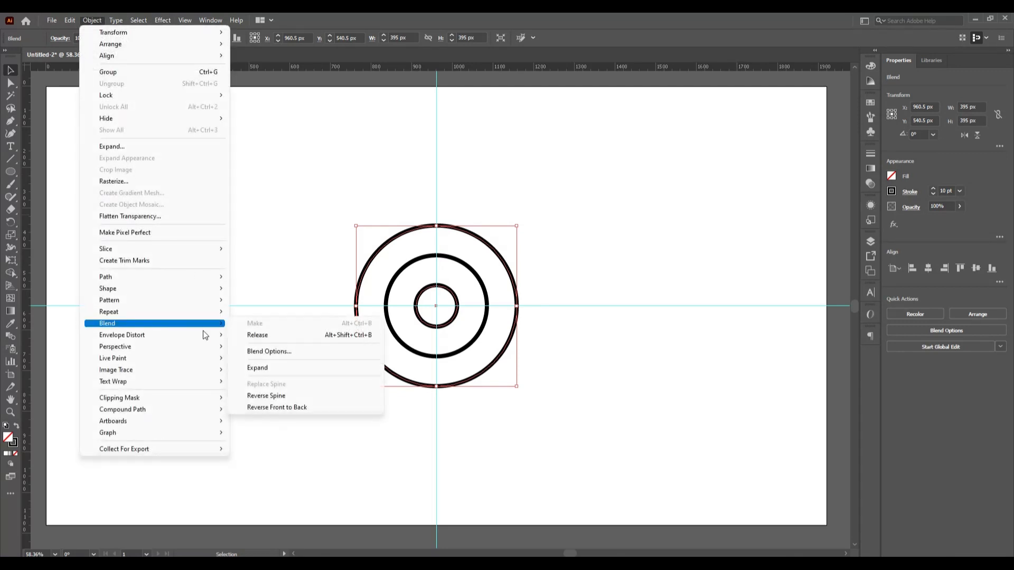
click(326, 352)
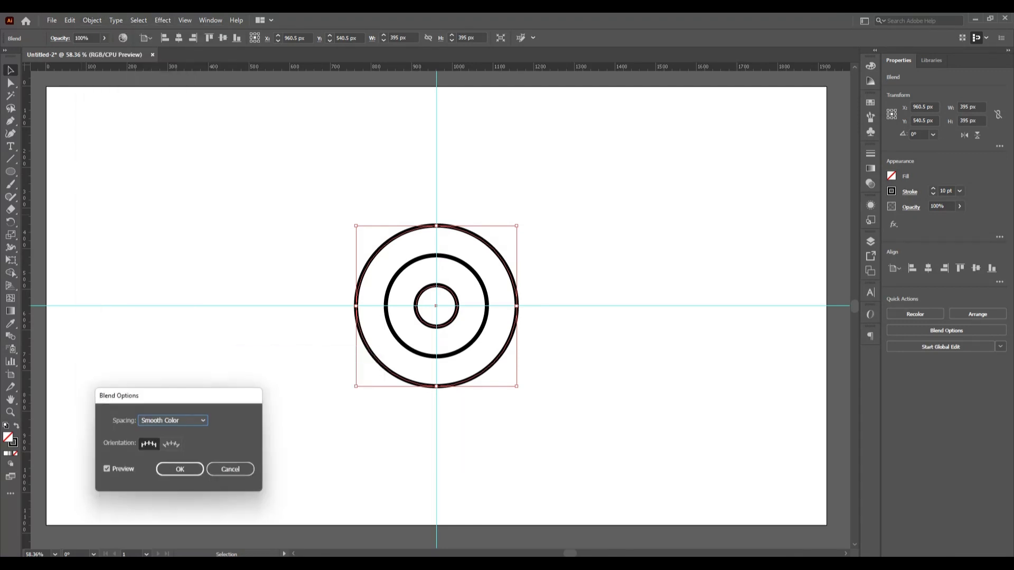
click(204, 420)
click(195, 446)
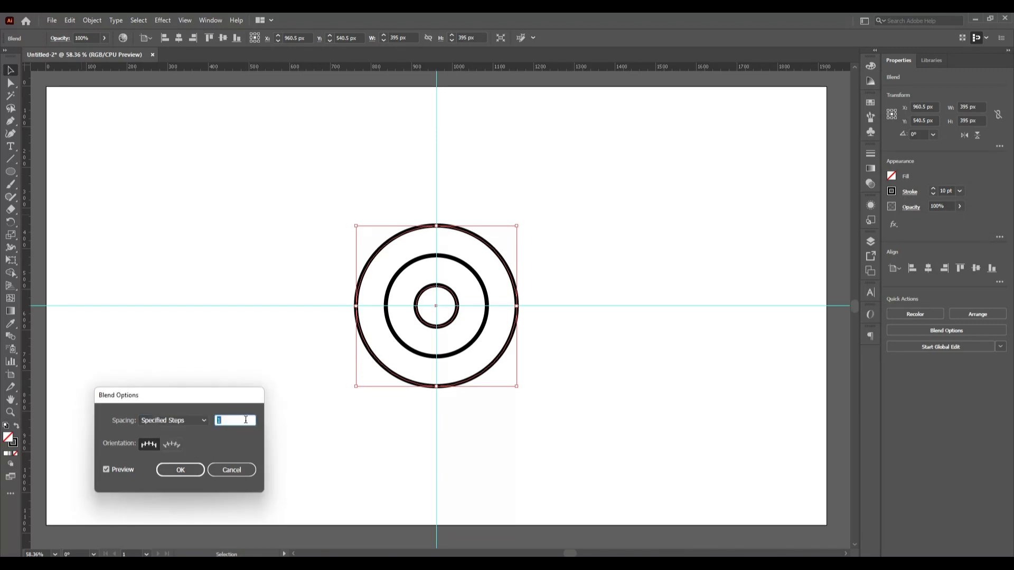
key(Up)
key(Up)
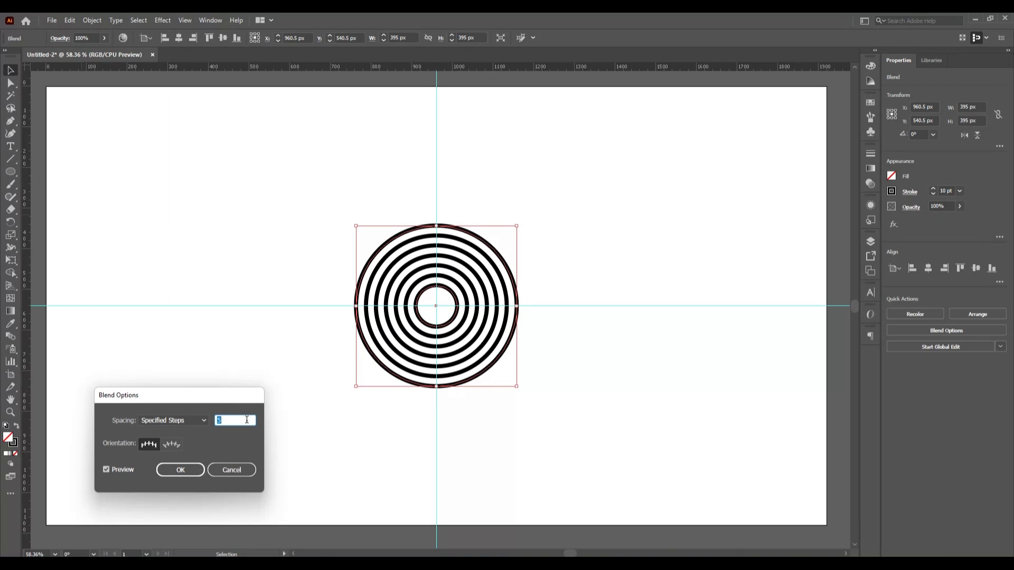
key(Up)
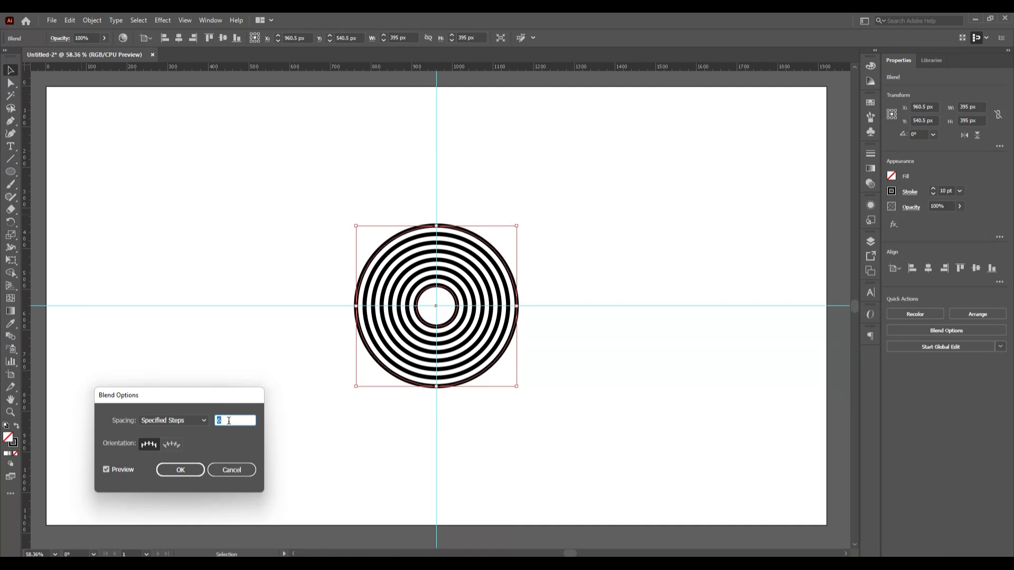
key(Down)
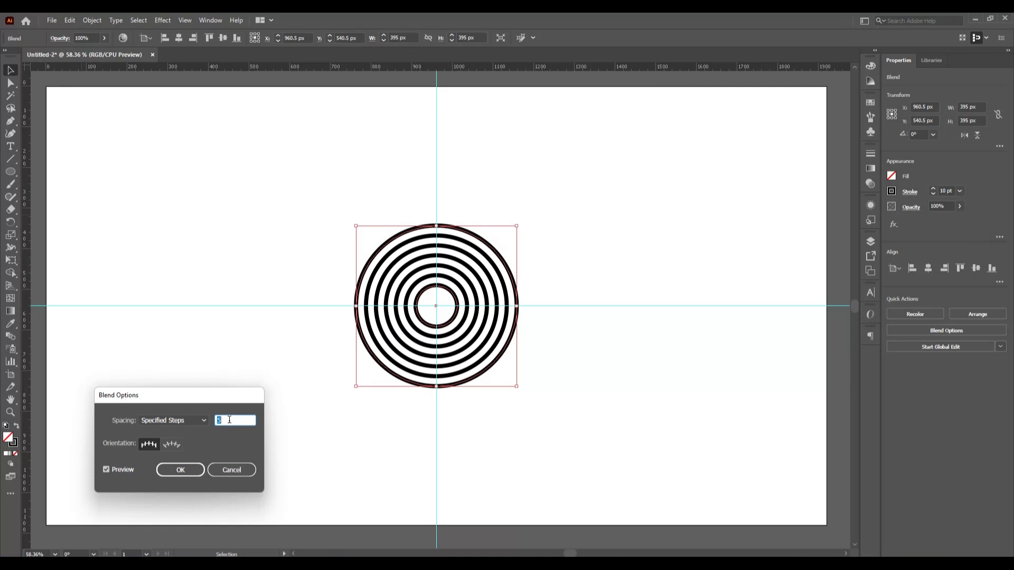
click(174, 475)
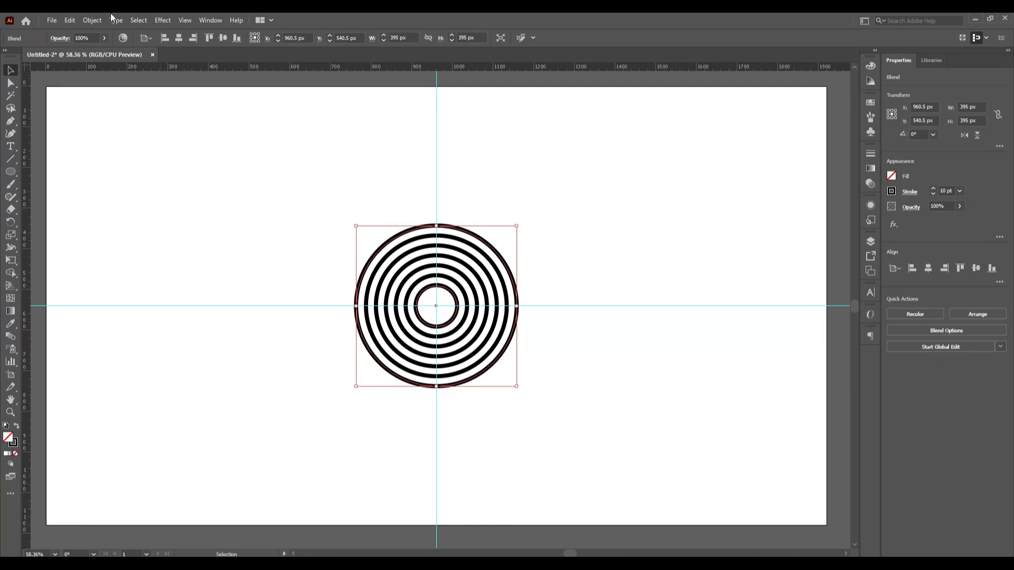
- Expand the blend into a group of seven separate rings
click(94, 21)
click(154, 147)
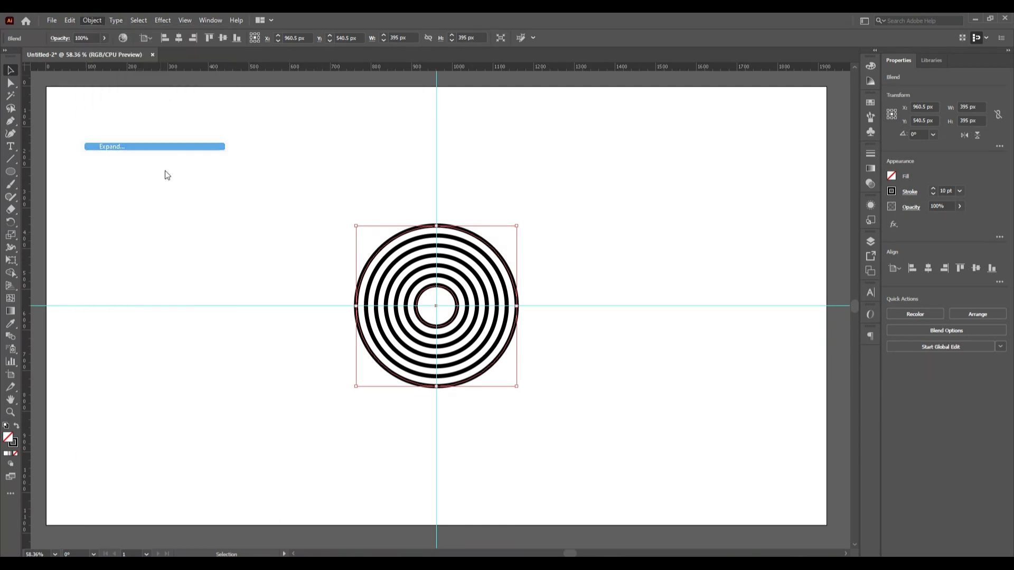
click(175, 453)
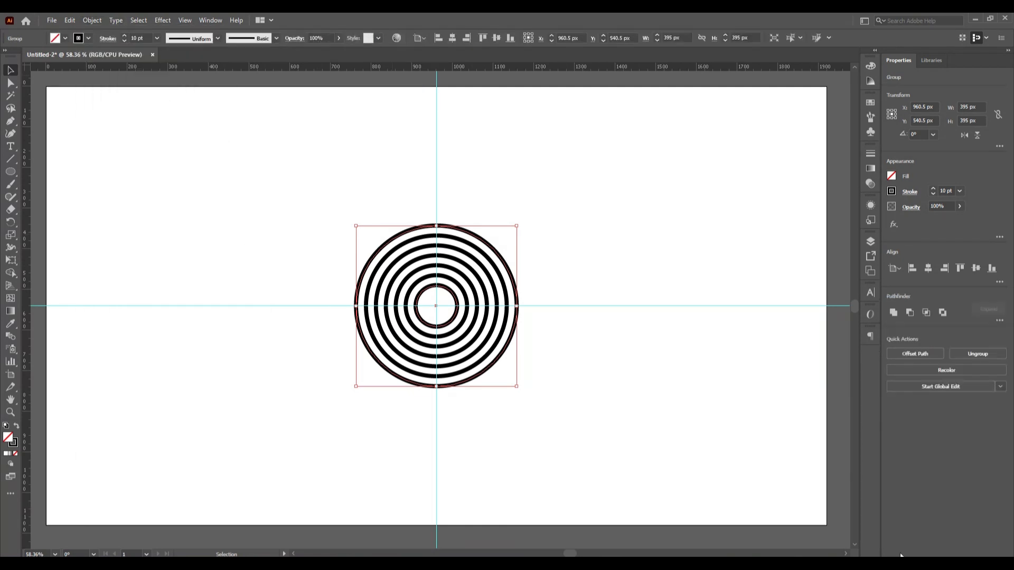
- Delete the lower-right quadrant anchors of all seven rings, leaving three-quarter arcs
click(586, 457)
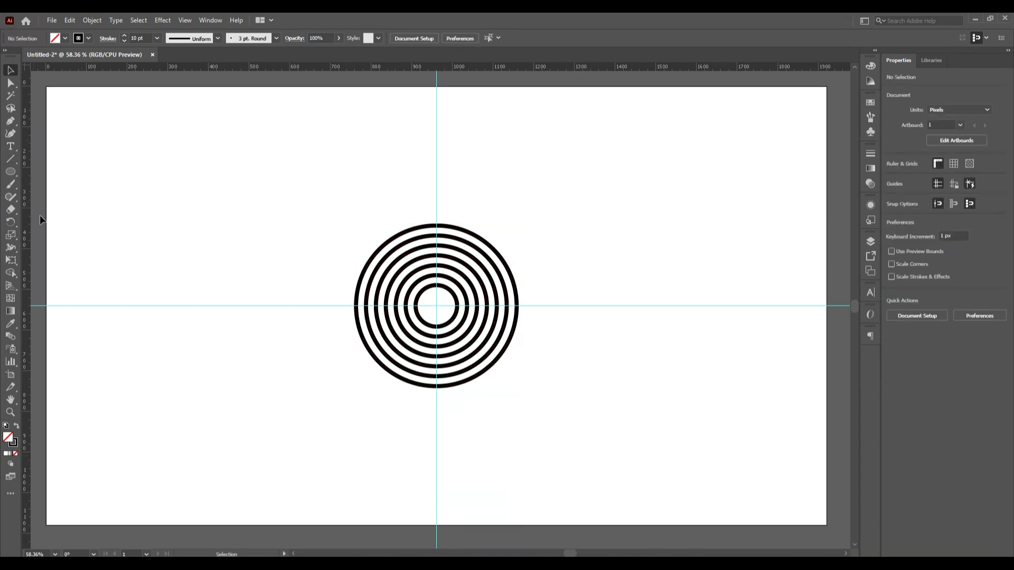
click(10, 85)
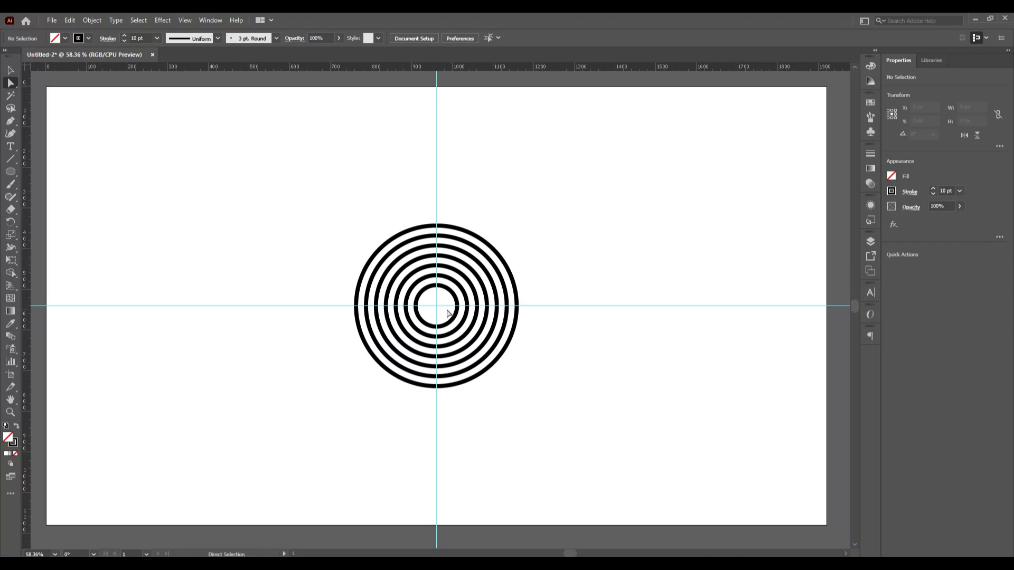
drag(447, 317, 558, 424)
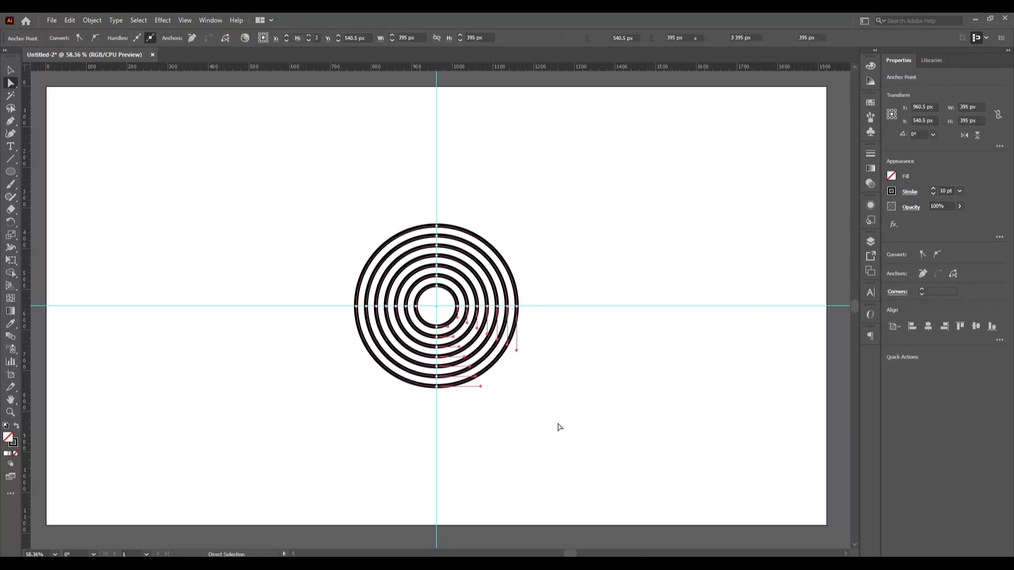
key(Delete)
click(11, 71)
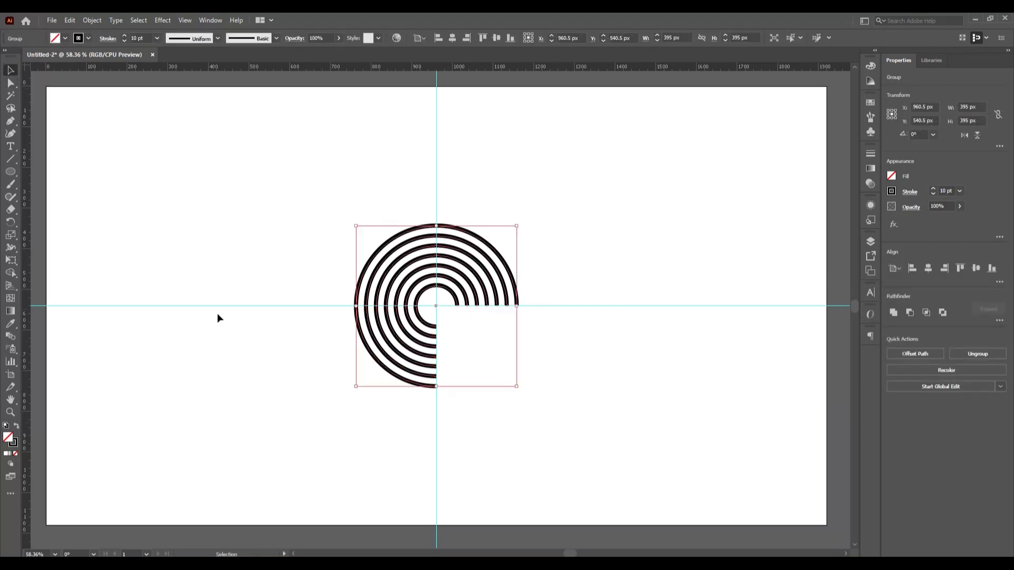
click(228, 352)
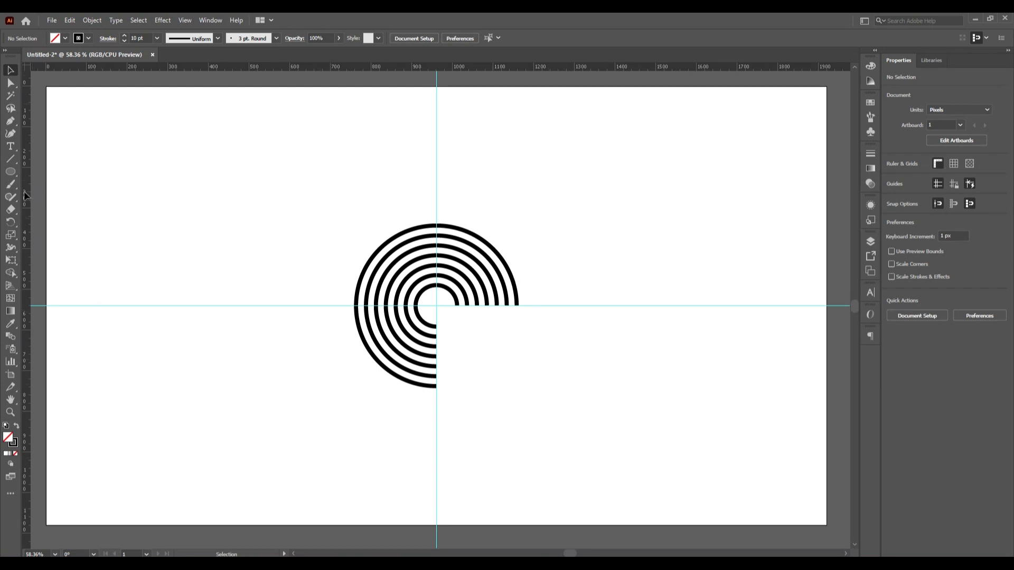
drag(23, 196, 518, 286)
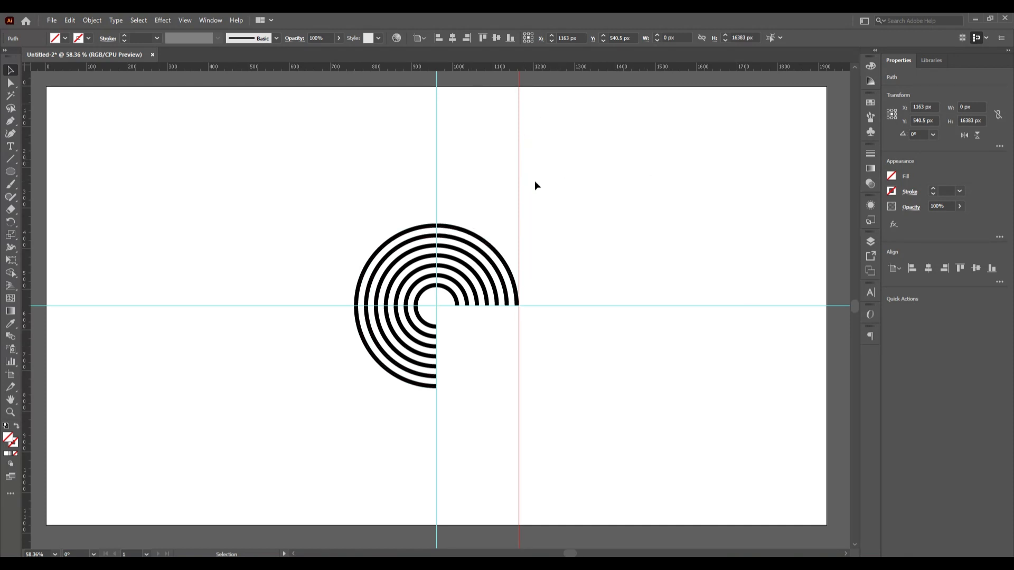
key(Delete)
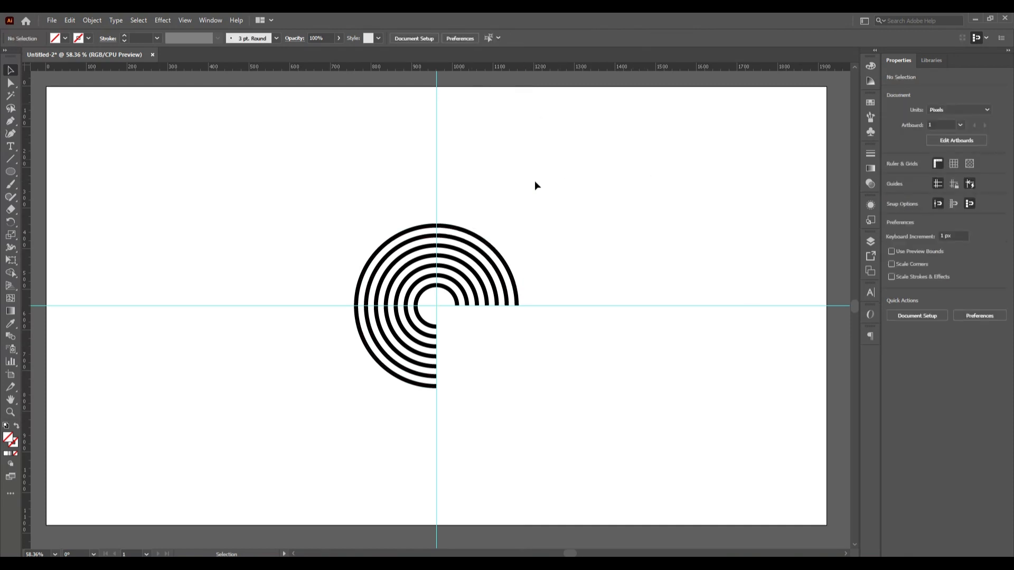
click(870, 241)
- On Layer 1, place a vertical guide at 1163 px, relock Layer 1 and return to Layer 2
click(800, 266)
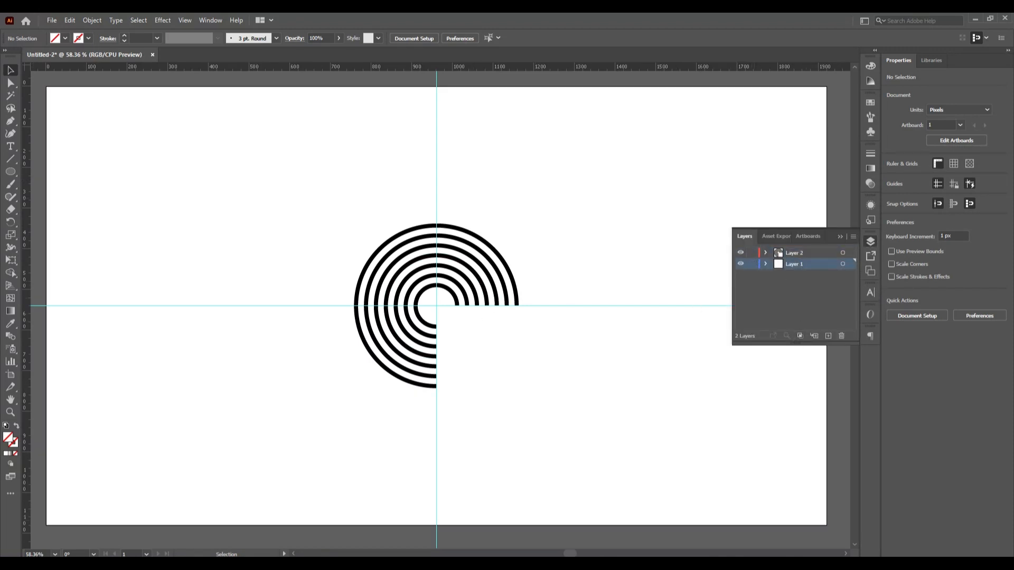
drag(31, 249, 518, 310)
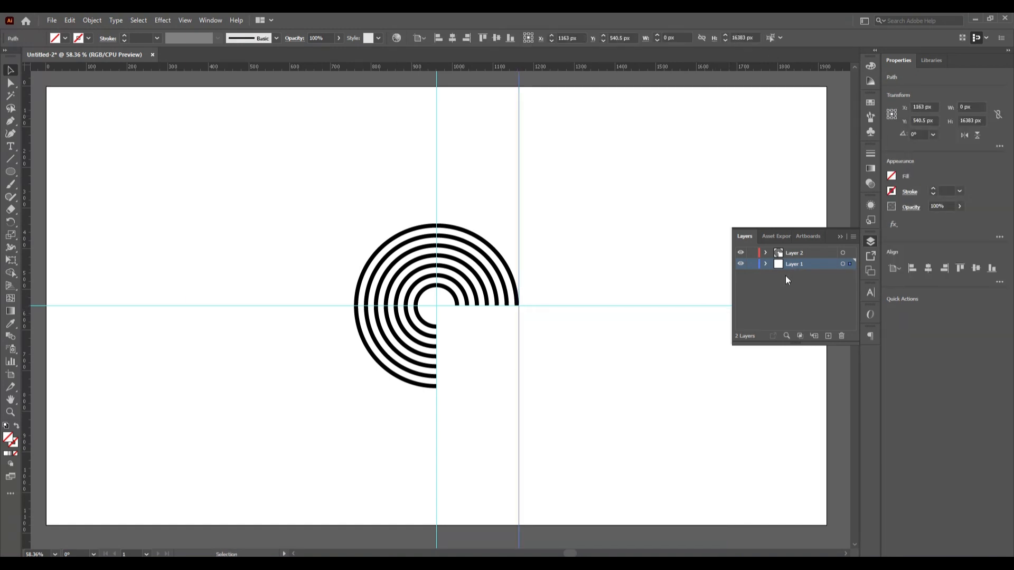
click(753, 264)
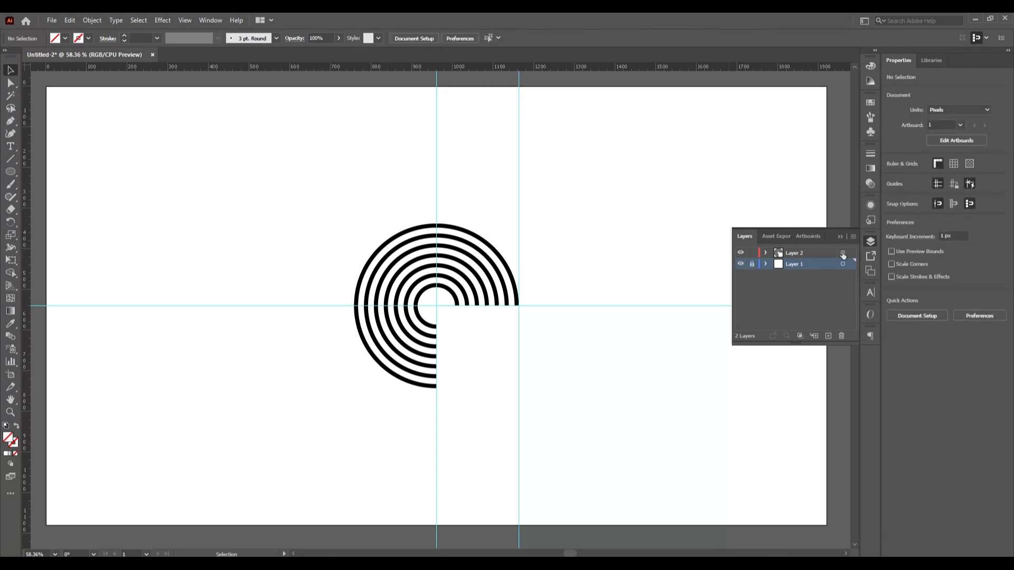
click(812, 254)
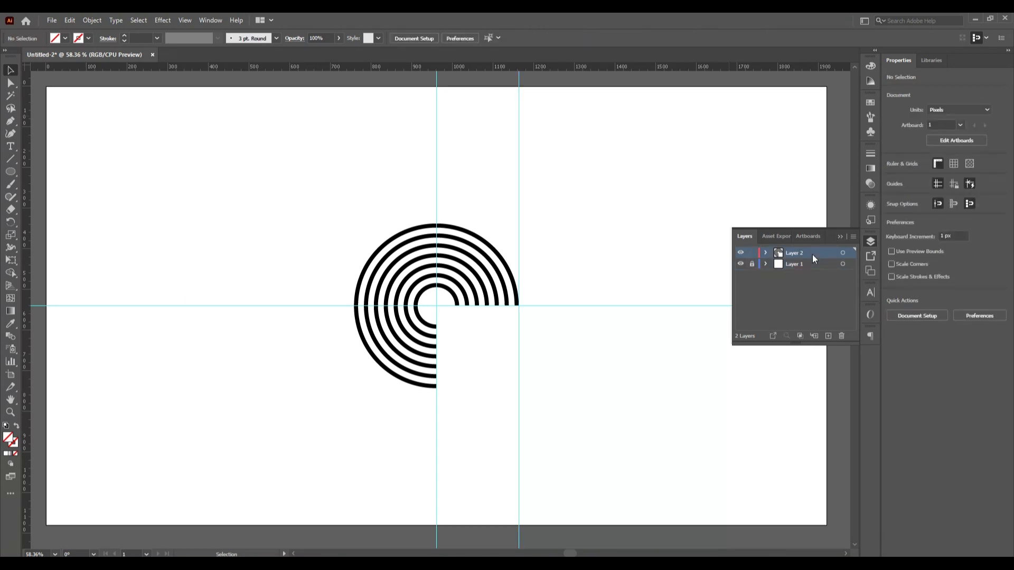
click(839, 236)
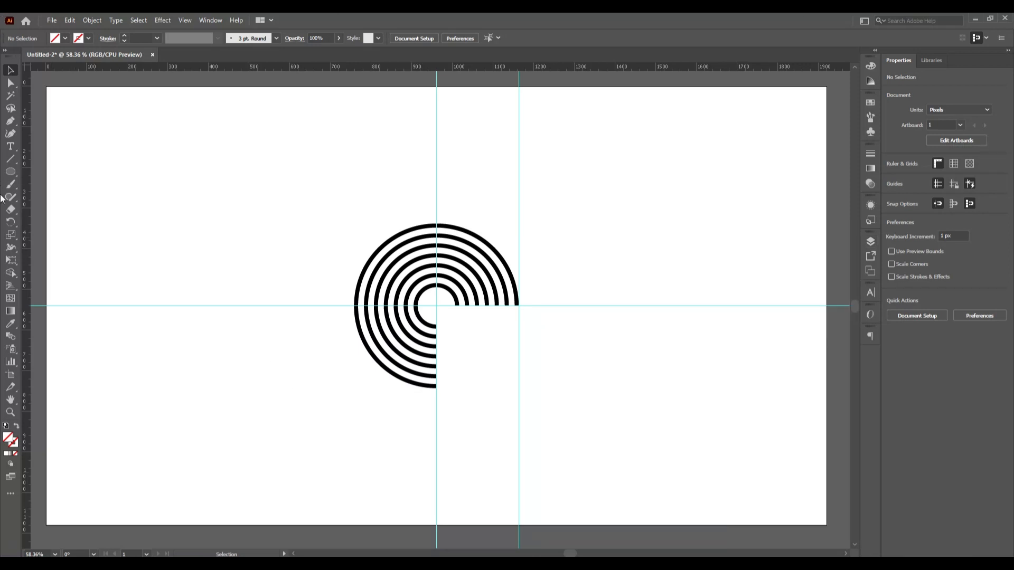
- Set up the Pen tool with a black stroke of 10 pt
click(10, 121)
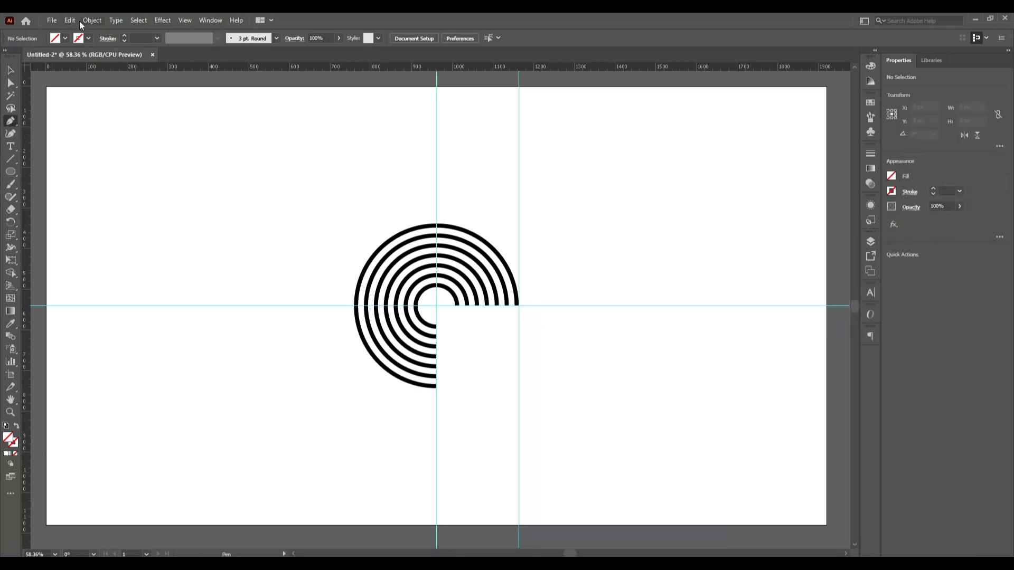
click(123, 37)
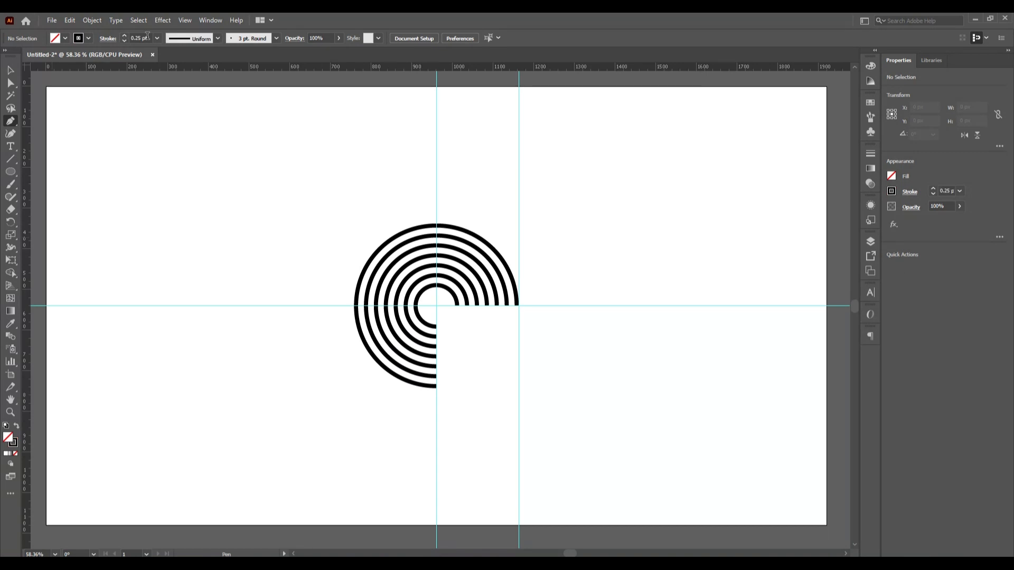
click(139, 39)
text(10)
key(Return)
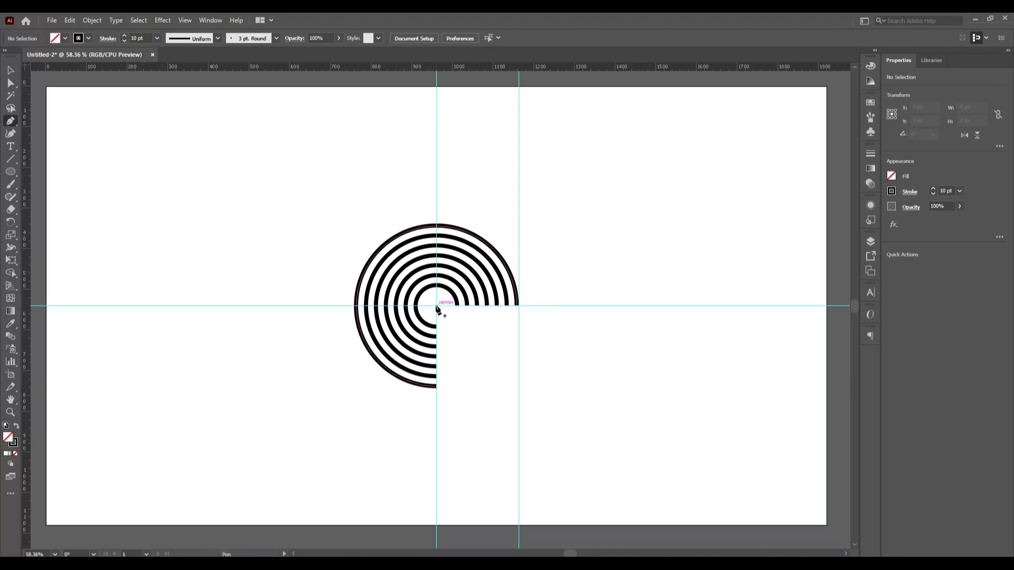
scroll(437, 307, up, 5)
scroll(452, 344, down, 1)
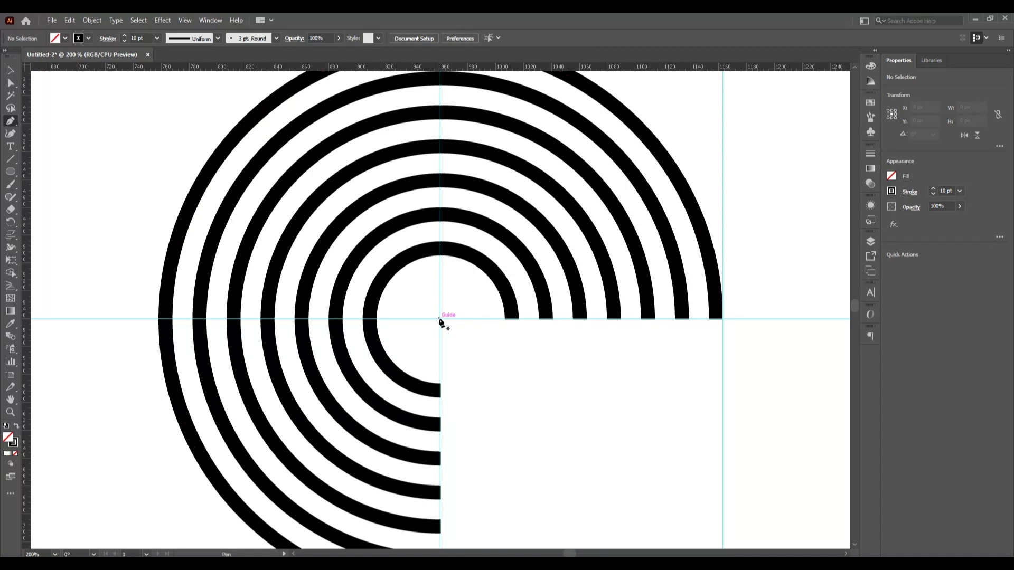
- Draw a straight line along the horizontal guide from the rings' centre to the 1163 px guide
click(438, 319)
key(ctrl+z)
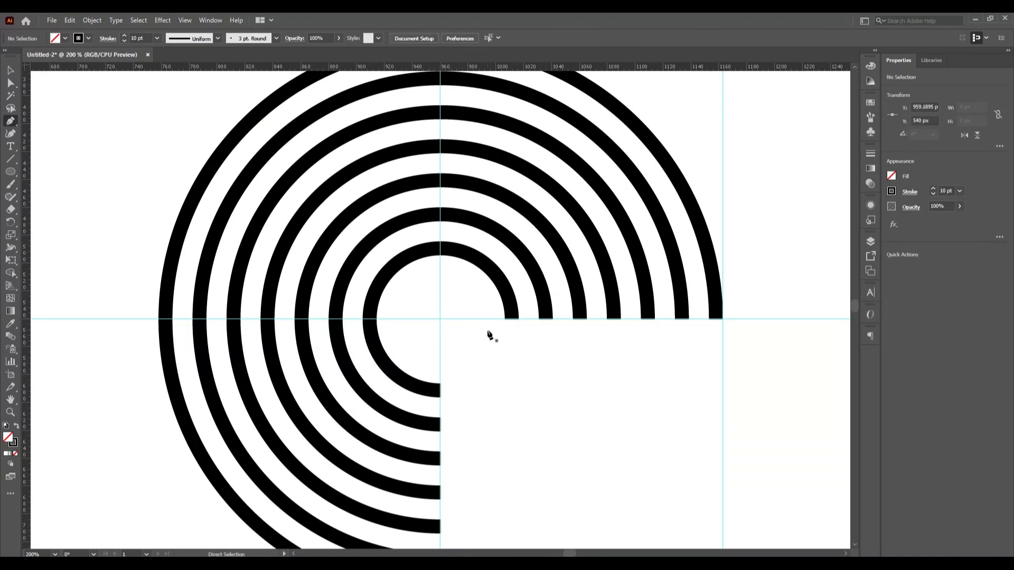
click(441, 319)
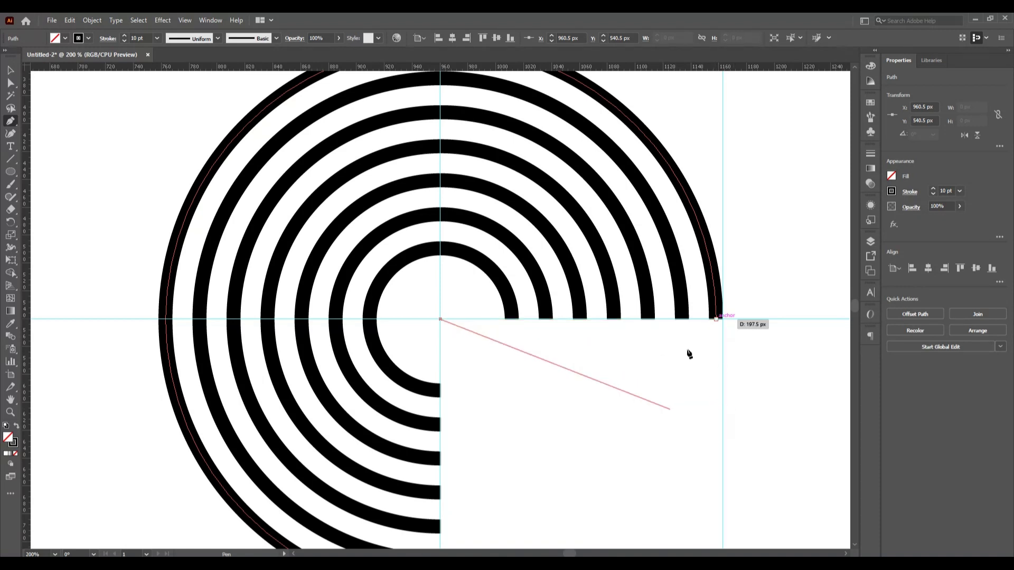
click(722, 319)
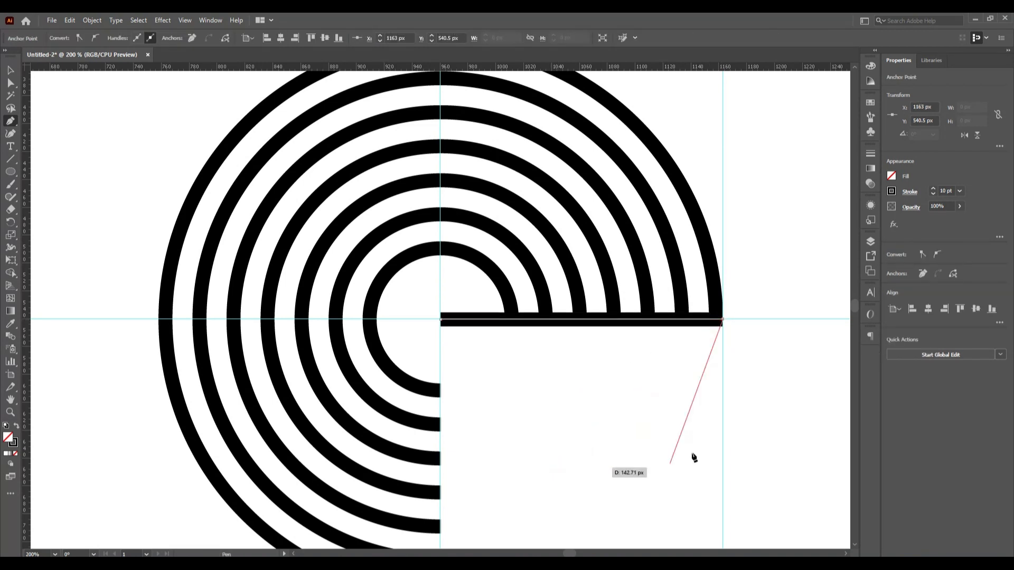
click(10, 70)
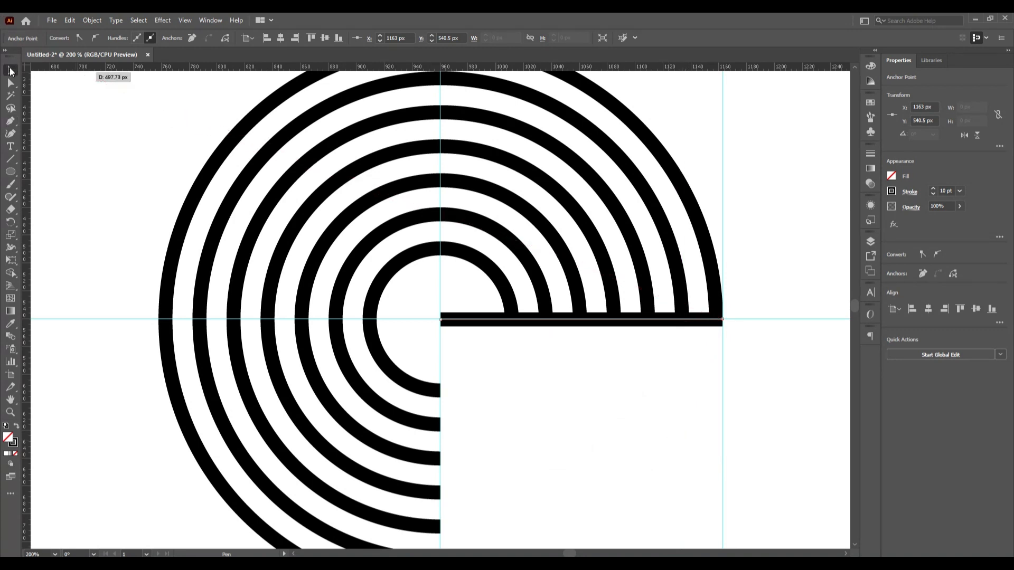
click(563, 412)
scroll(563, 411, down, 4)
scroll(562, 411, down, 2)
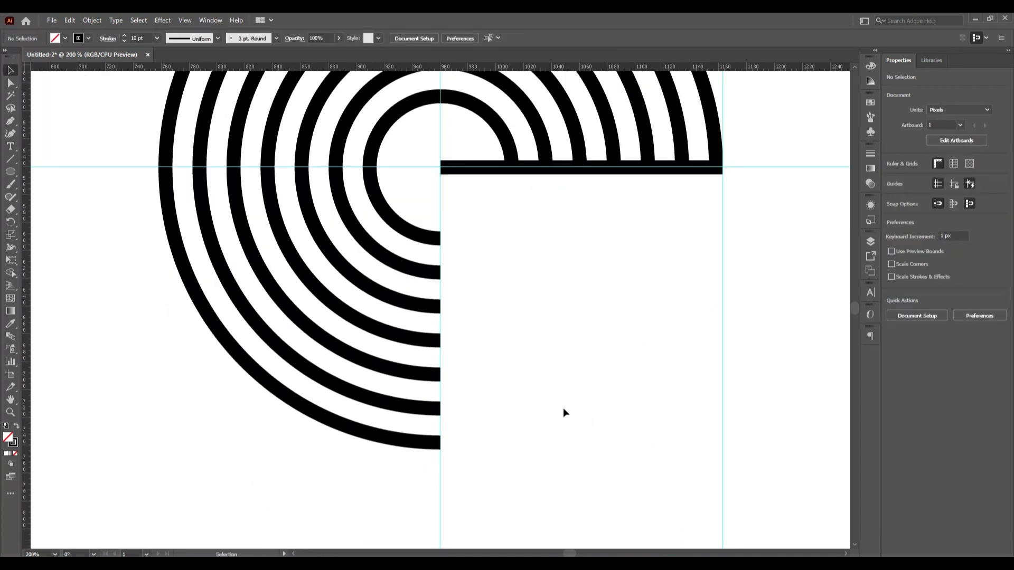
- Extend the three innermost arcs' open ends with horizontal stripes to the 1163 px guide
click(12, 123)
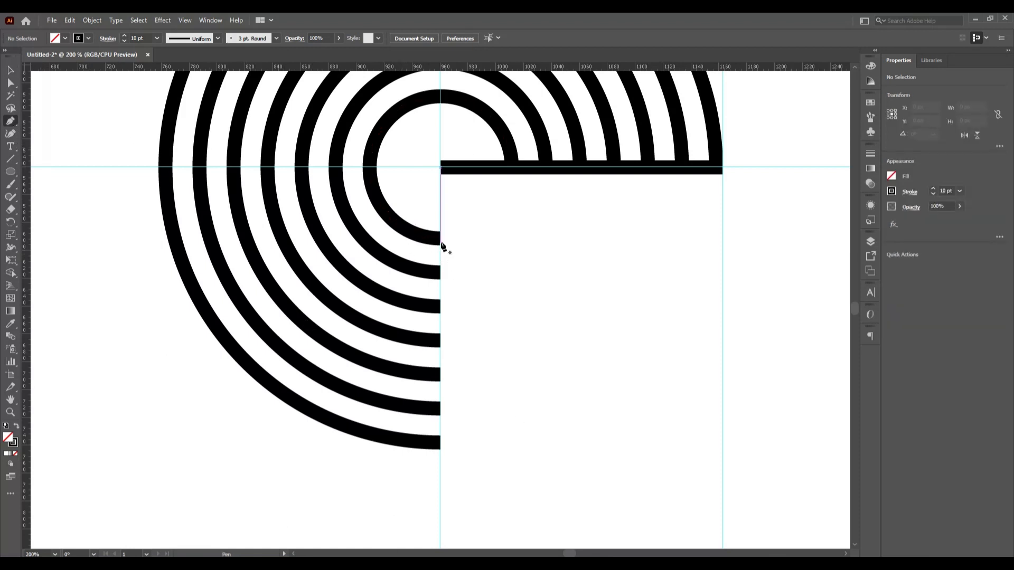
mouse_move(441, 239)
mouse_down()
mouse_move(417, 227)
mouse_move(761, 235)
mouse_move(722, 239)
mouse_up()
click(722, 238)
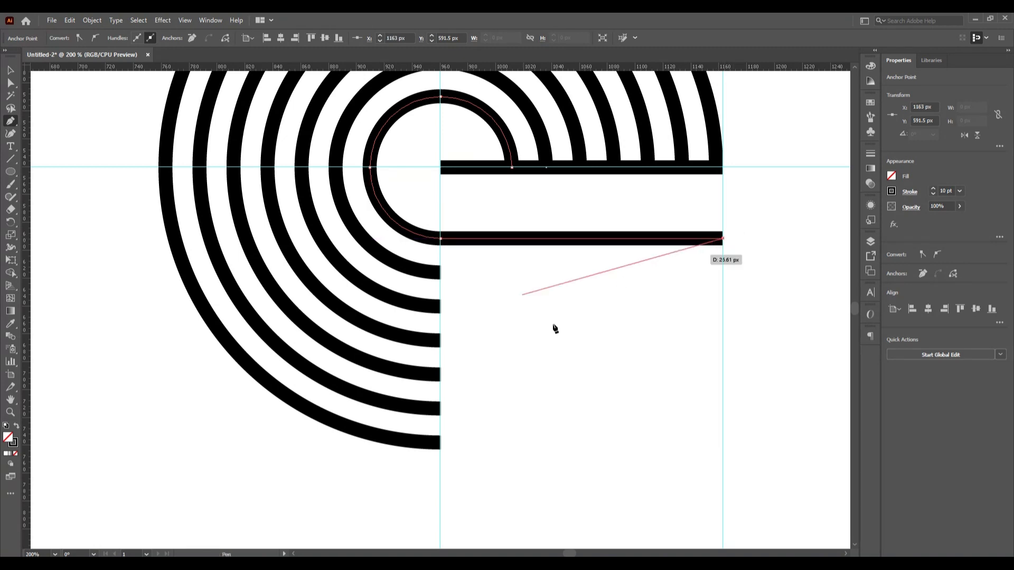
key(Escape)
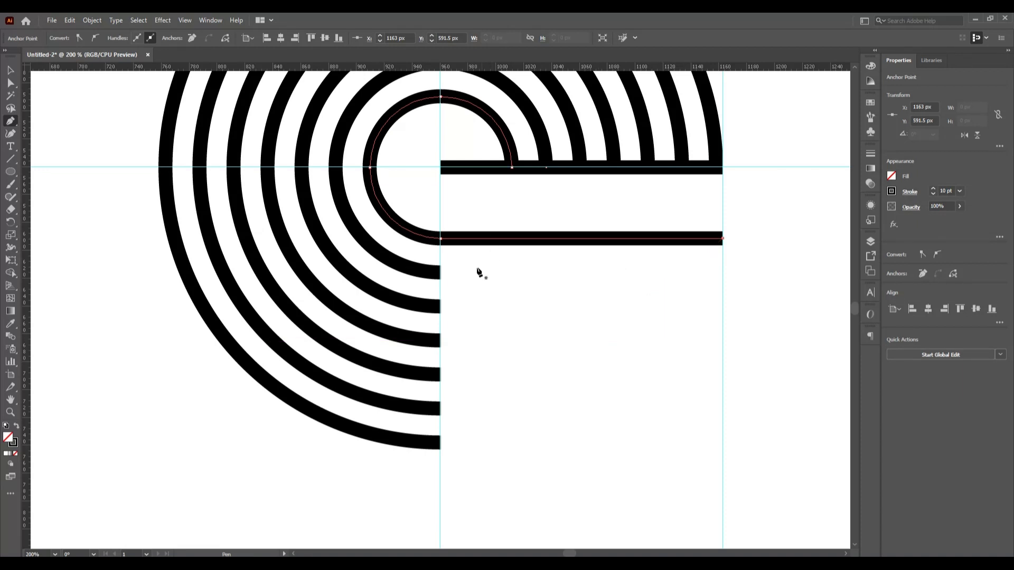
click(440, 273)
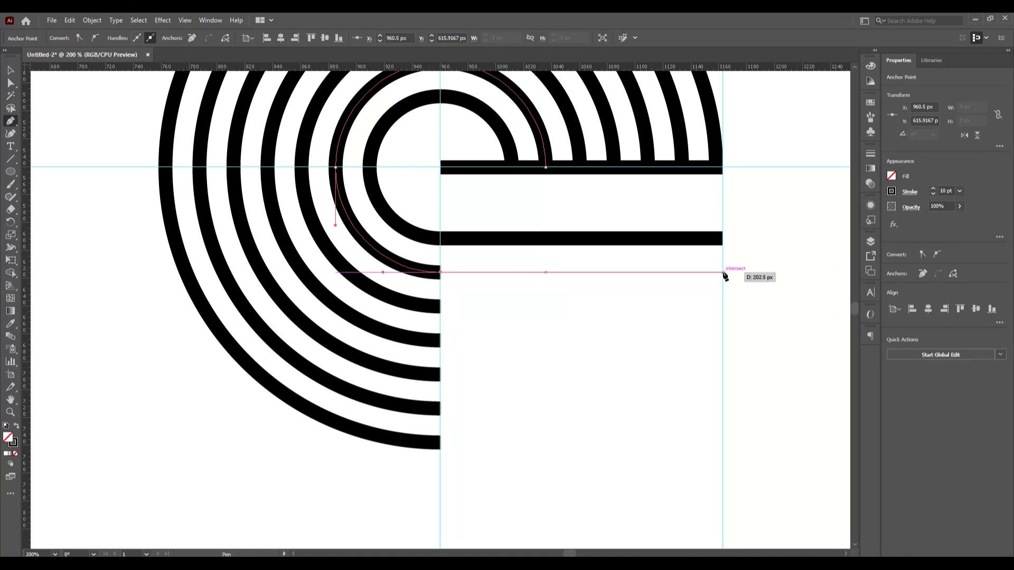
click(723, 272)
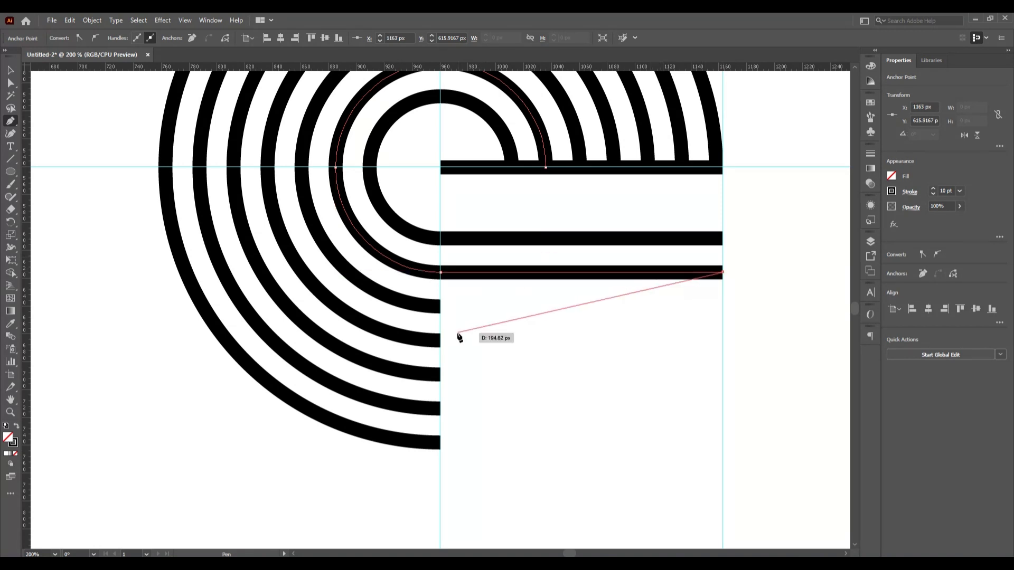
key(Escape)
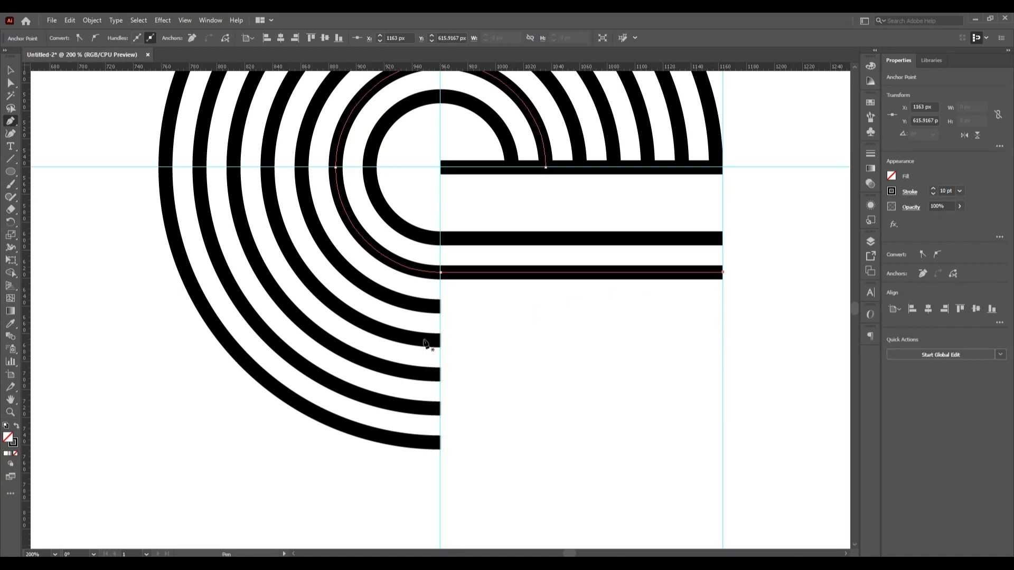
click(440, 306)
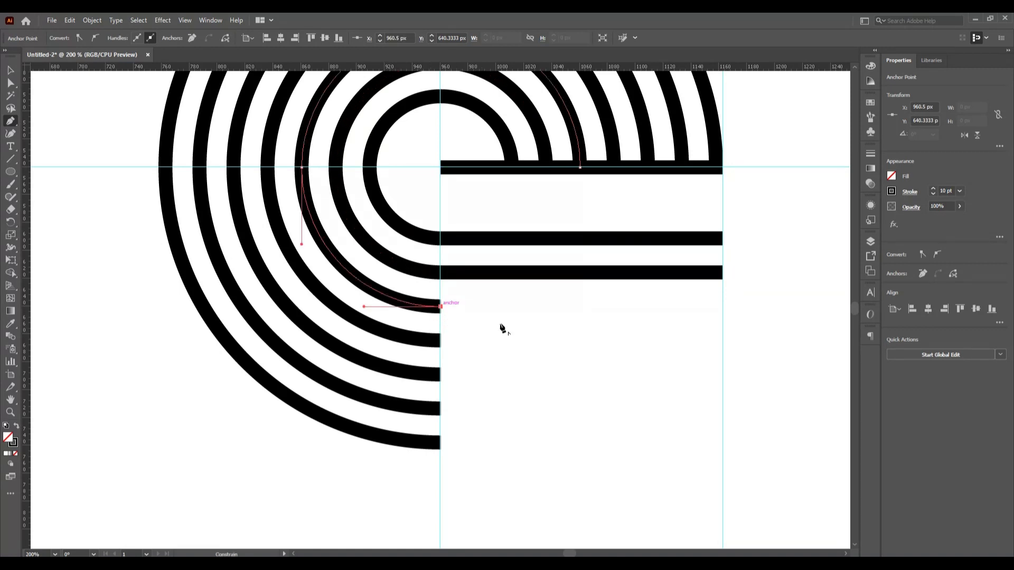
click(722, 306)
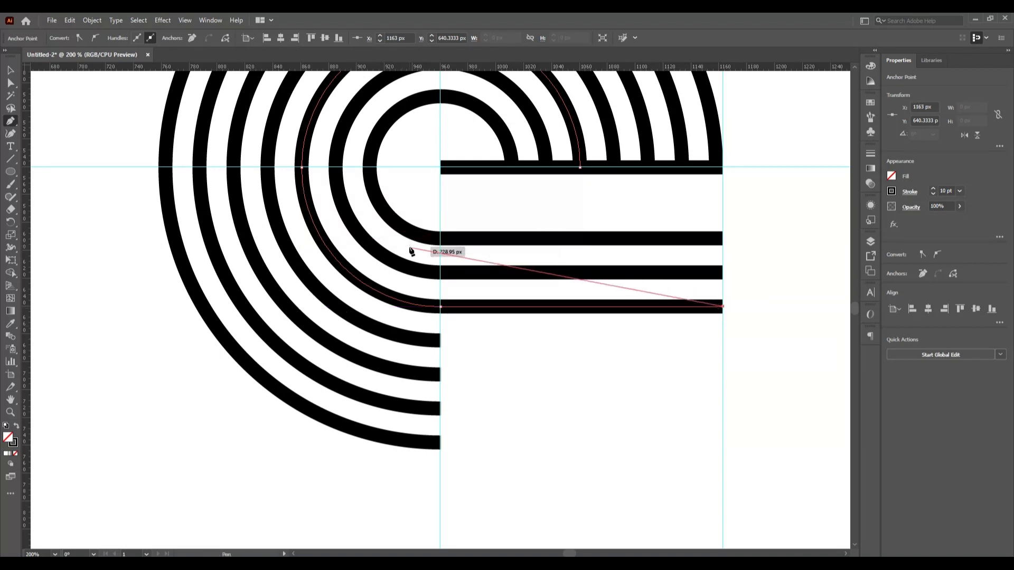
key(Escape)
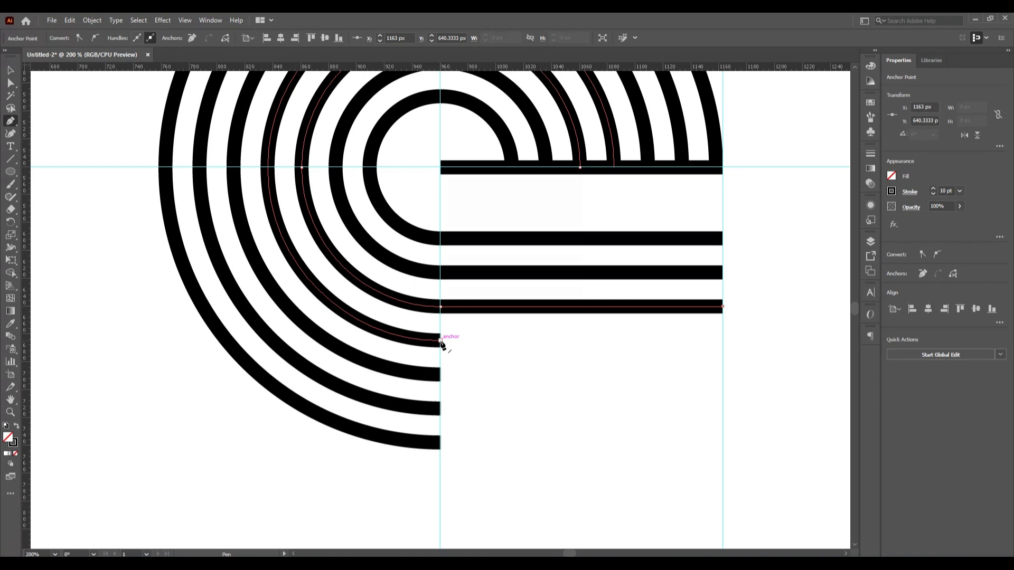
- Extend the next three arcs with straight horizontal stripes to the 1163 px right guide
drag(440, 340, 723, 342)
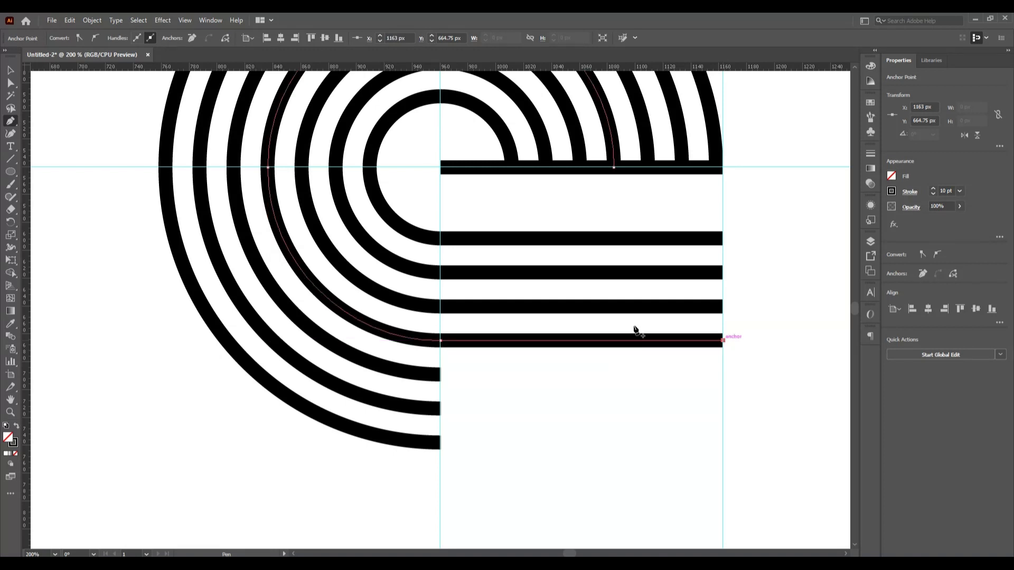
click(441, 375)
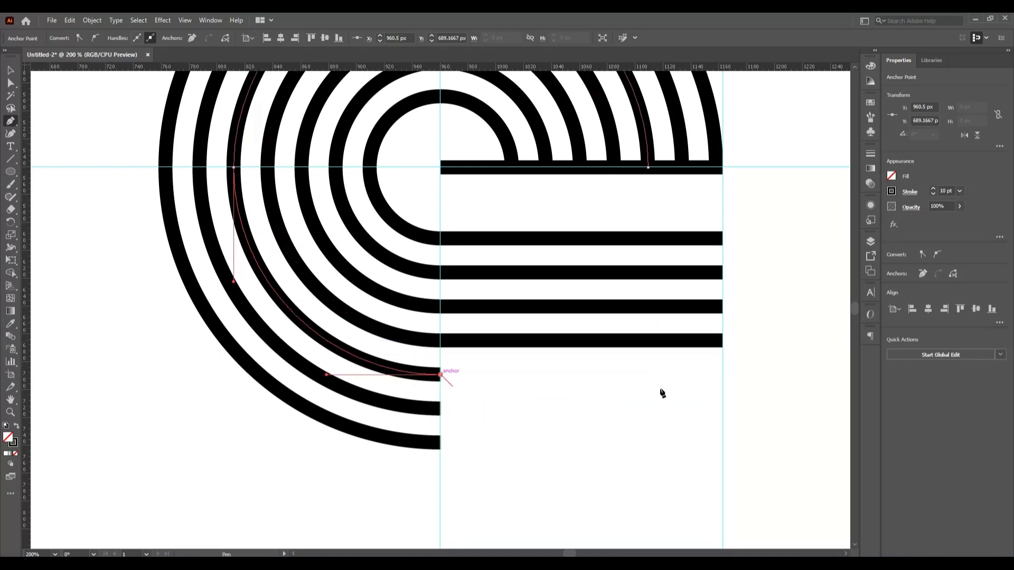
click(722, 375)
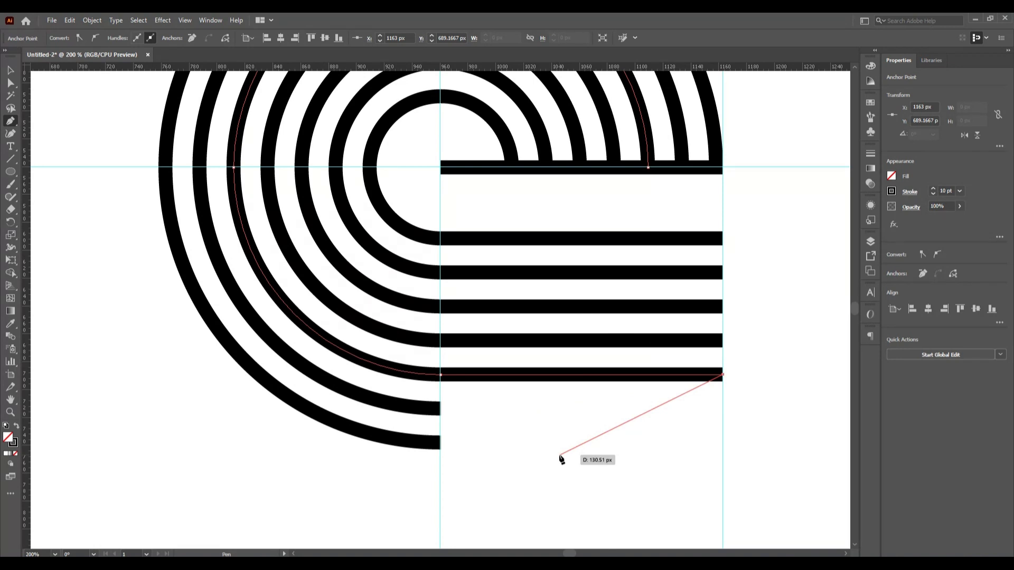
key(Escape)
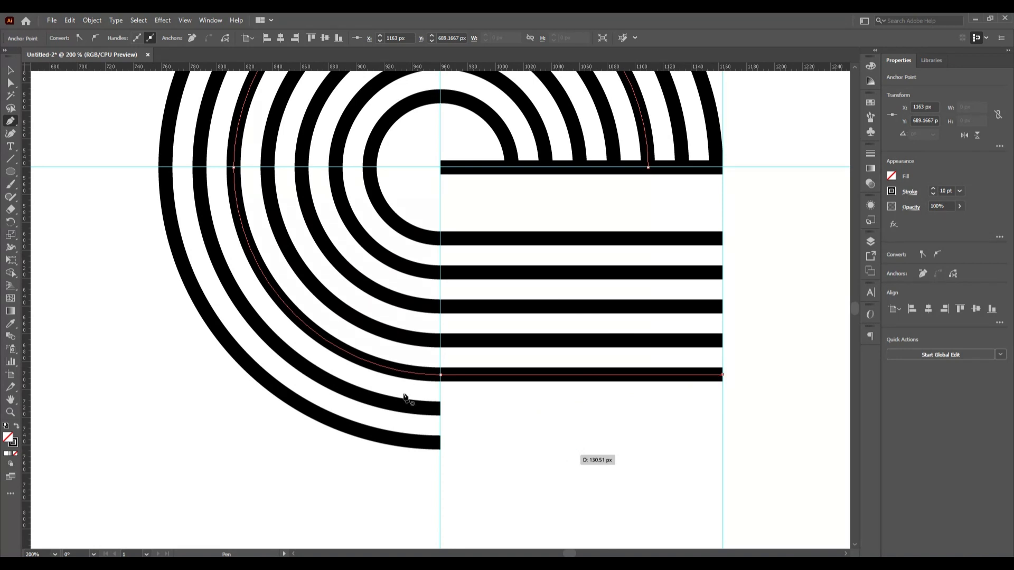
click(440, 408)
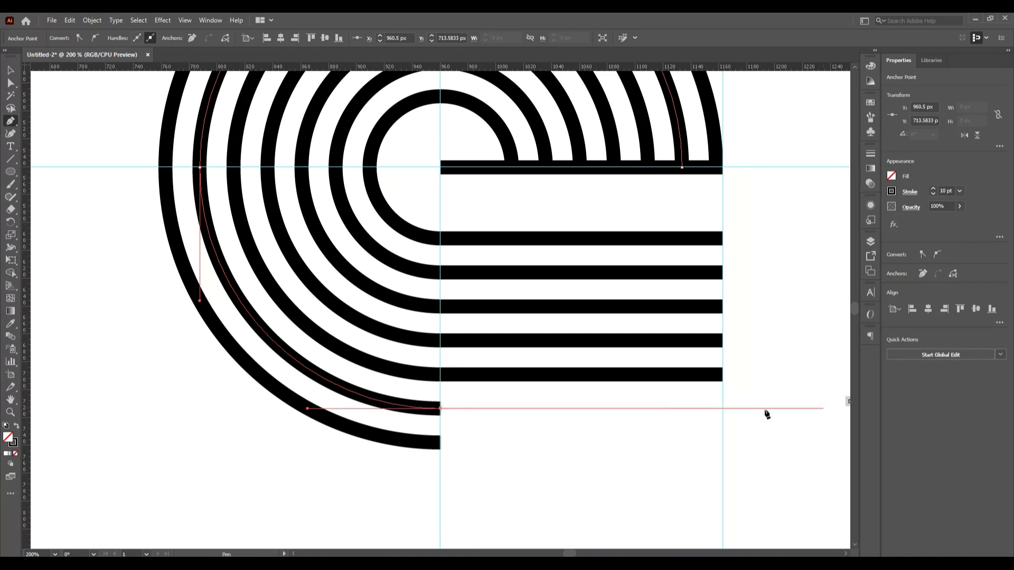
click(722, 408)
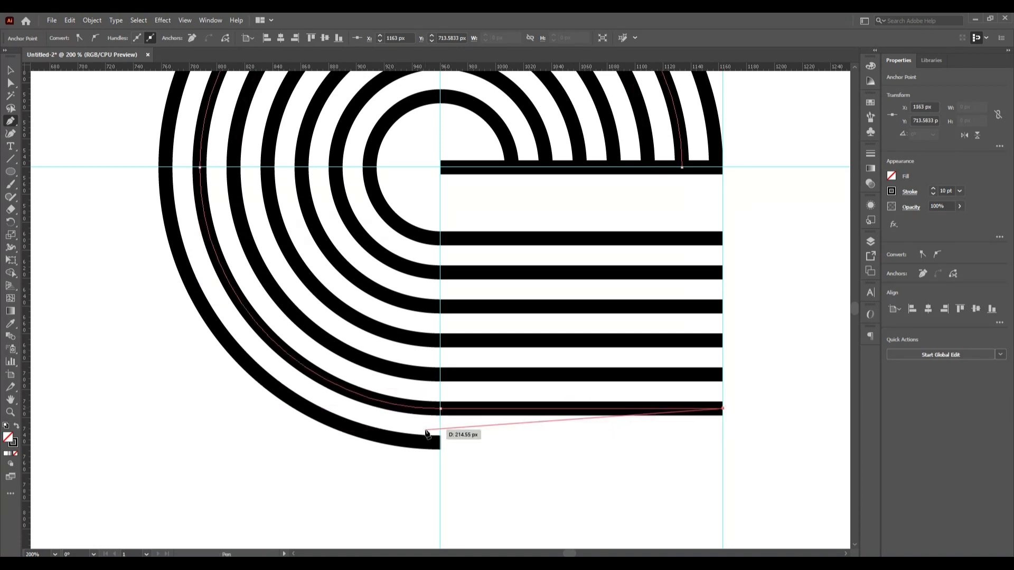
key(Escape)
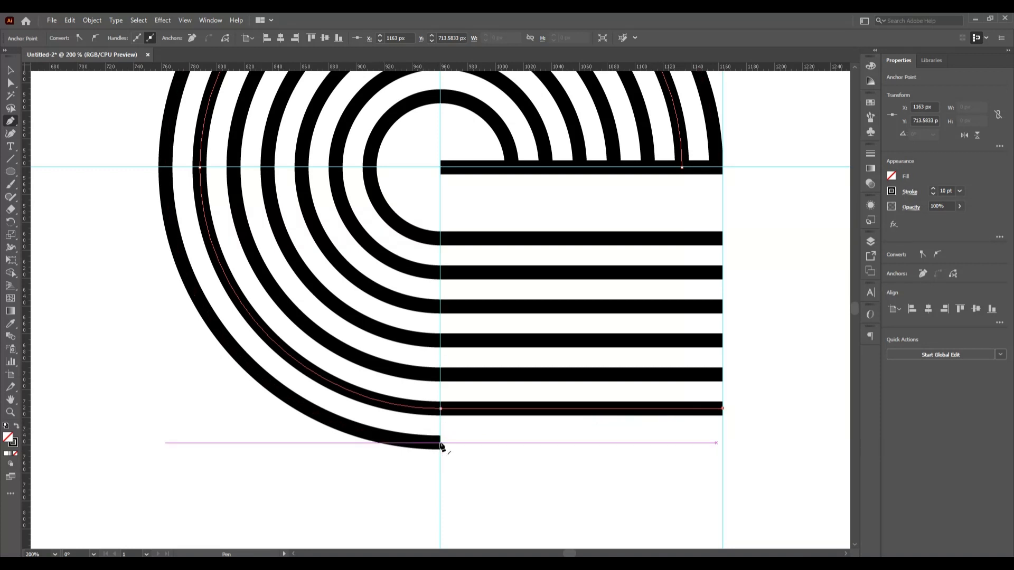
- Extend the outermost arc to the right guide as well, then deselect
click(441, 444)
click(441, 443)
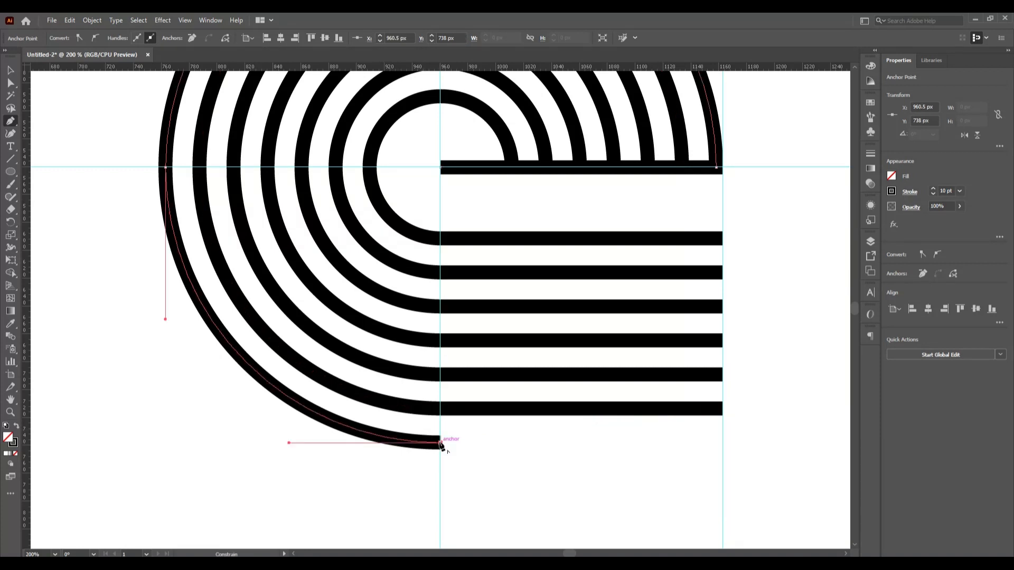
click(722, 444)
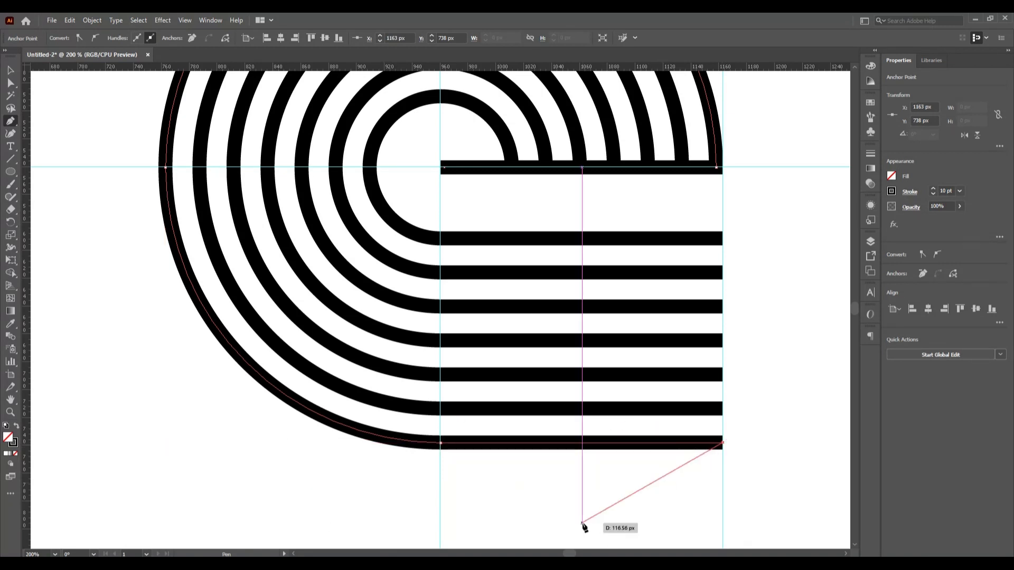
click(9, 72)
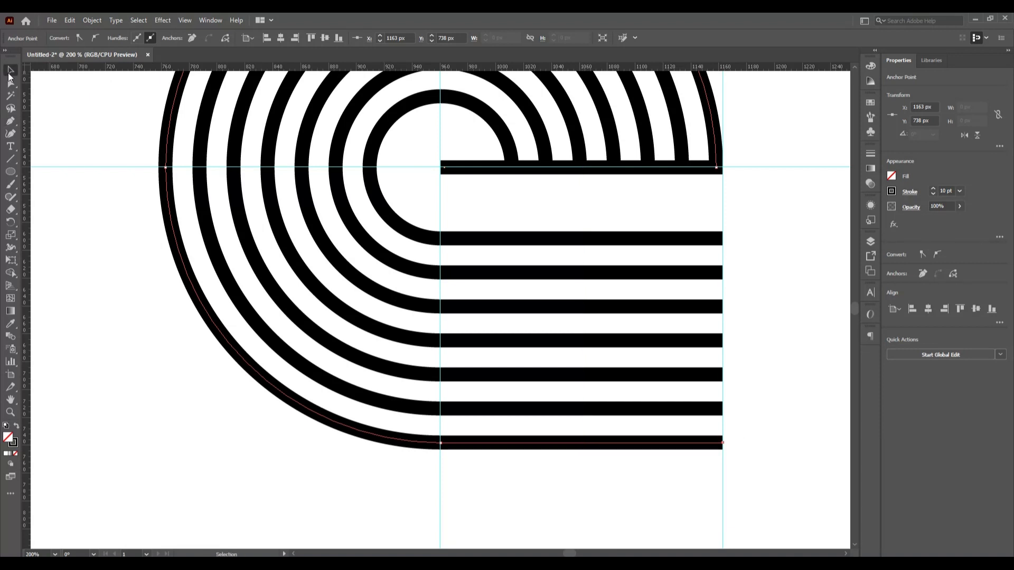
click(108, 289)
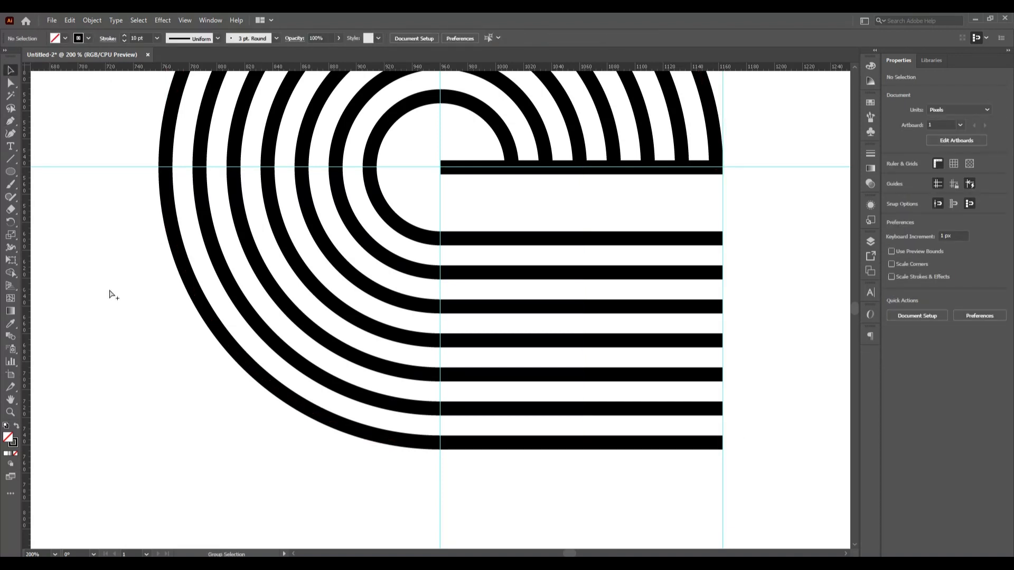
- Fit the artboard in view and marquee-select every path of the striped motif
key(ctrl+alt+0)
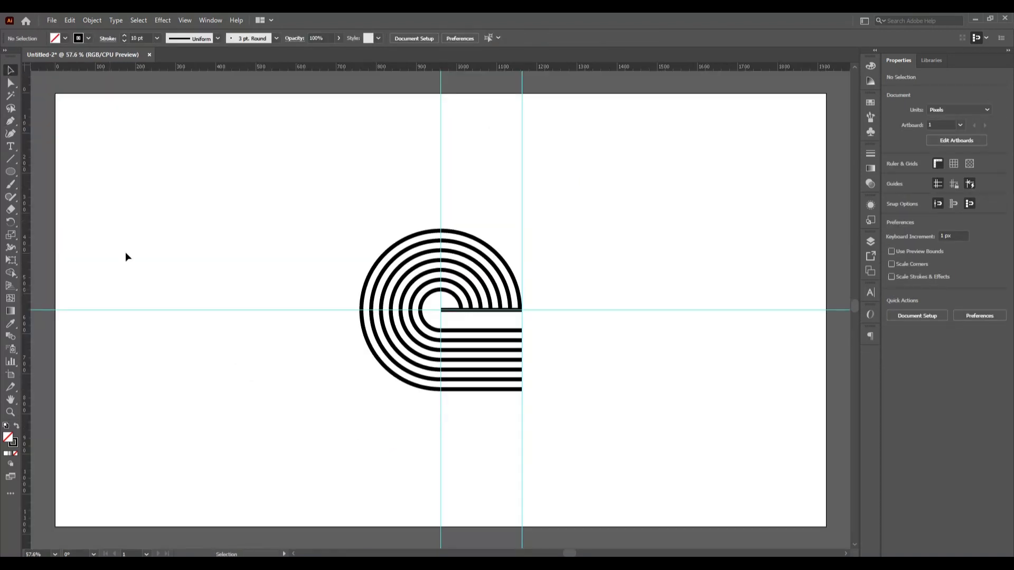
drag(351, 217, 567, 425)
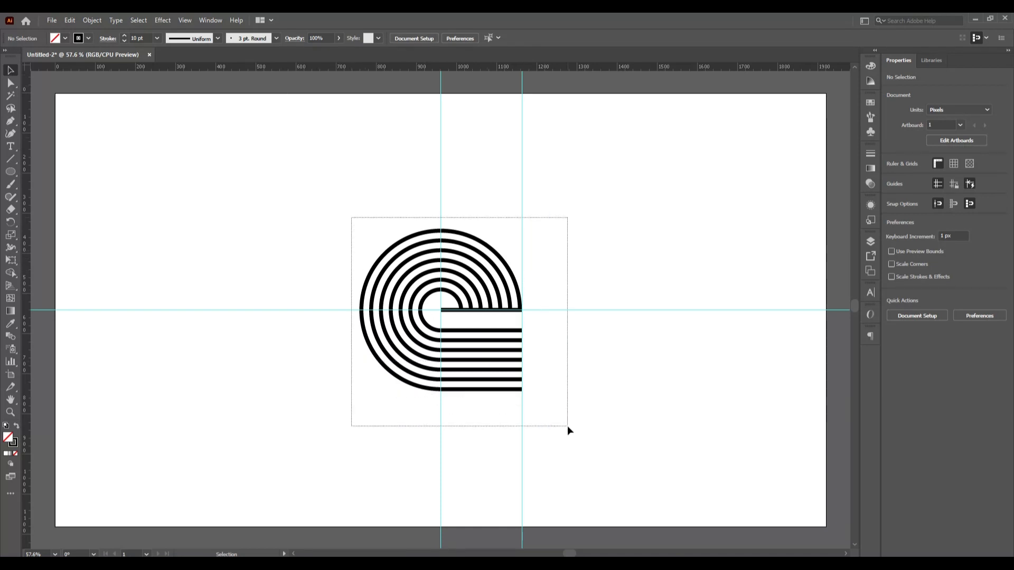
drag(567, 426, 567, 425)
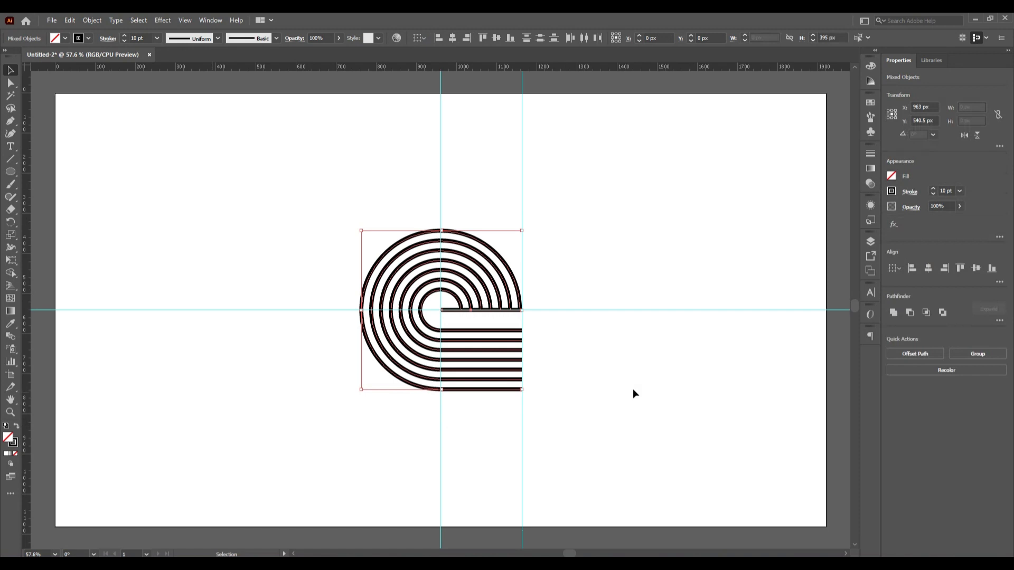
click(605, 423)
drag(342, 206, 568, 438)
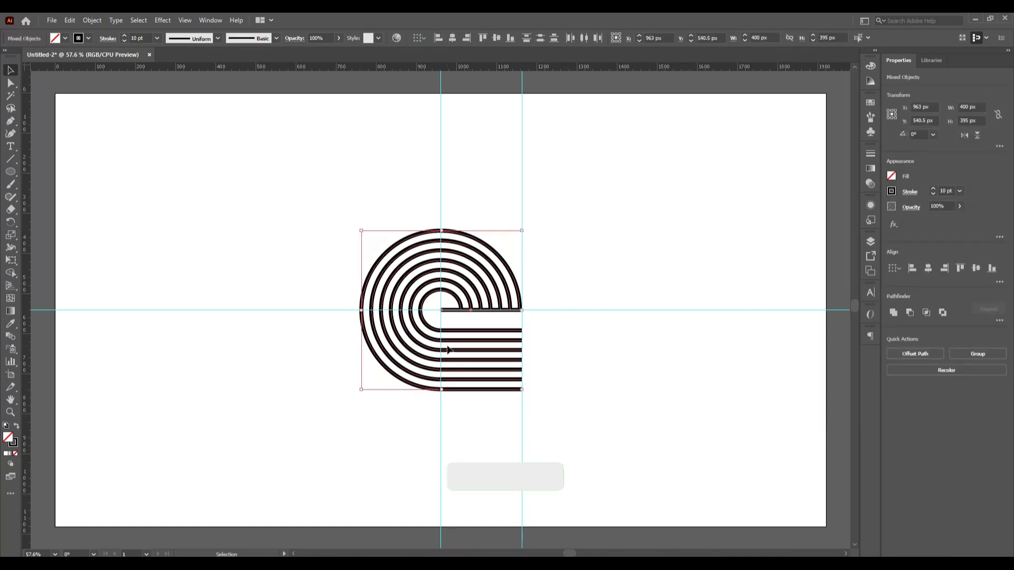
- Copy the motif and Paste in Place a duplicate over the original
click(69, 20)
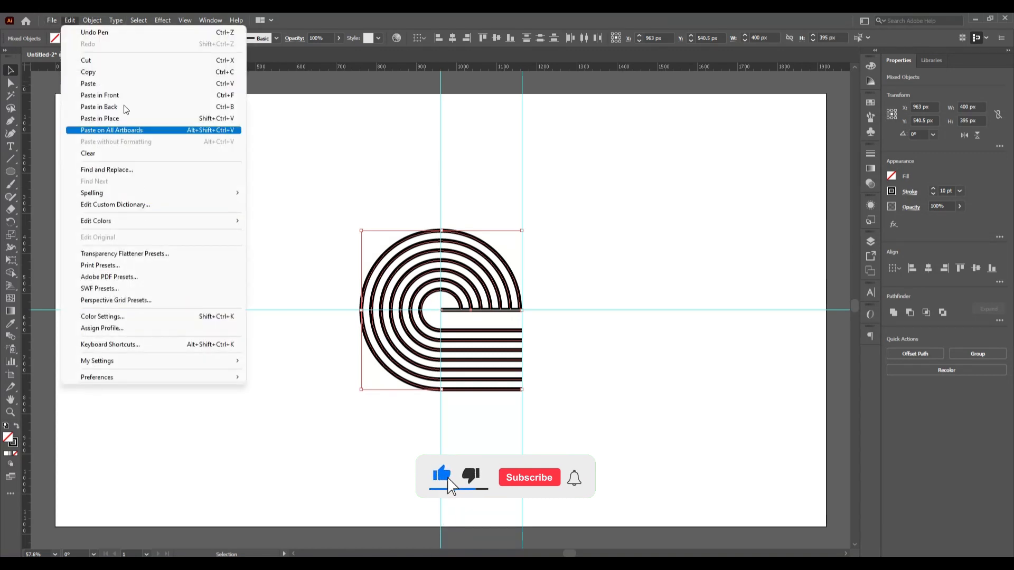
click(118, 79)
click(70, 20)
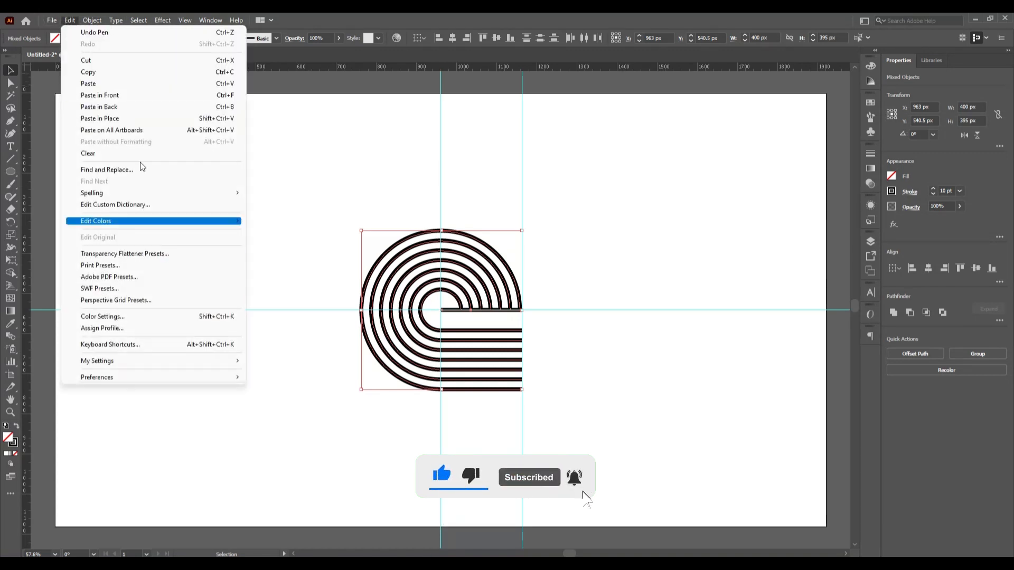
click(137, 121)
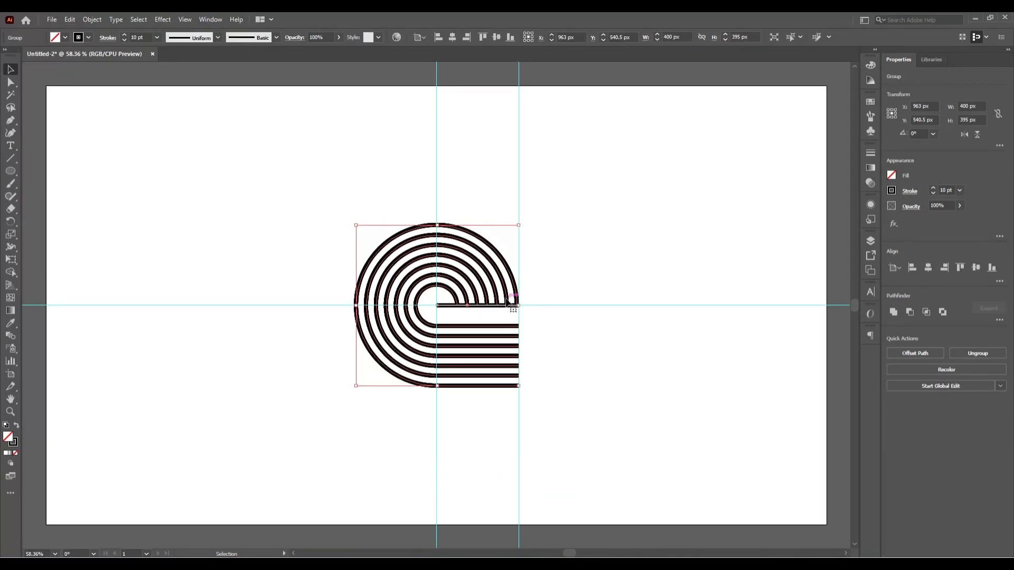
- Rotate the pasted copy 180° and move it below-right of the original to X 1361, Y 935.5 px
click(666, 306)
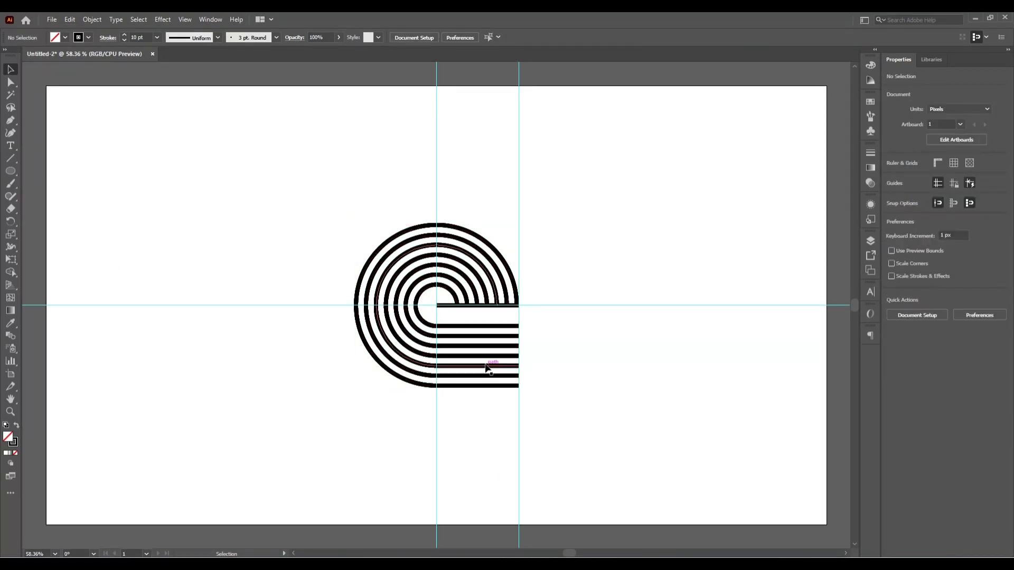
drag(486, 368, 669, 344)
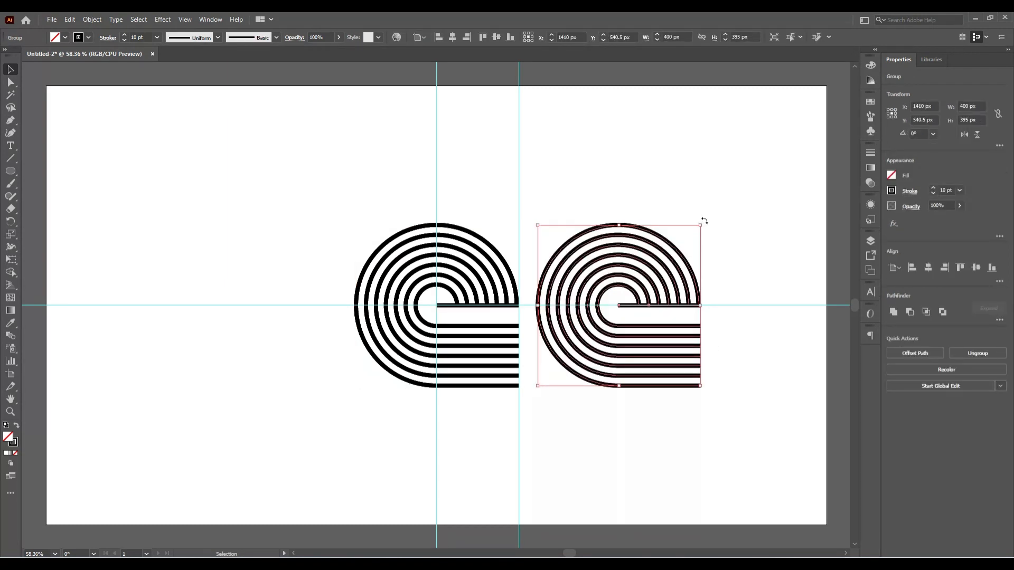
drag(704, 220, 524, 436)
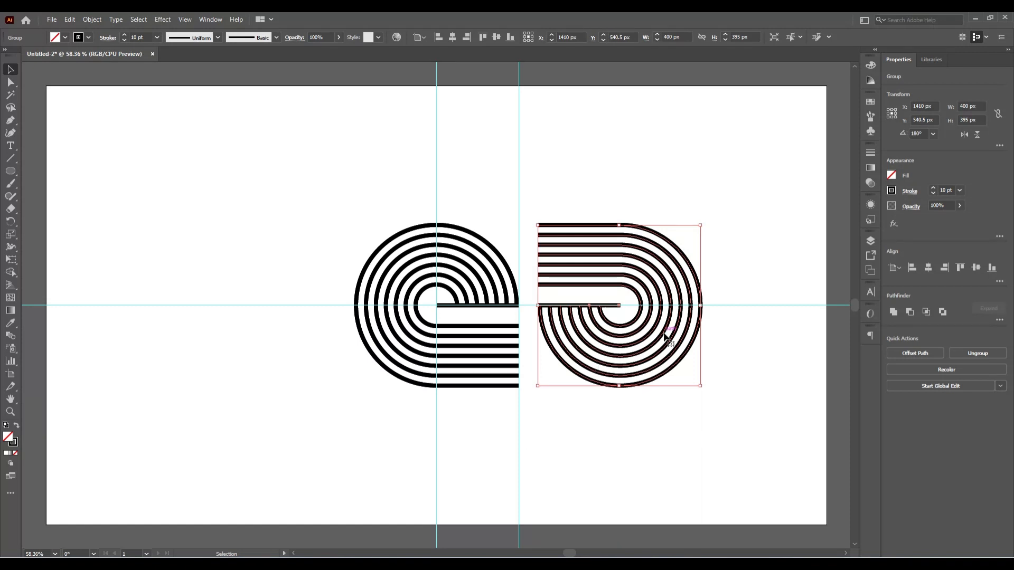
drag(653, 380, 635, 541)
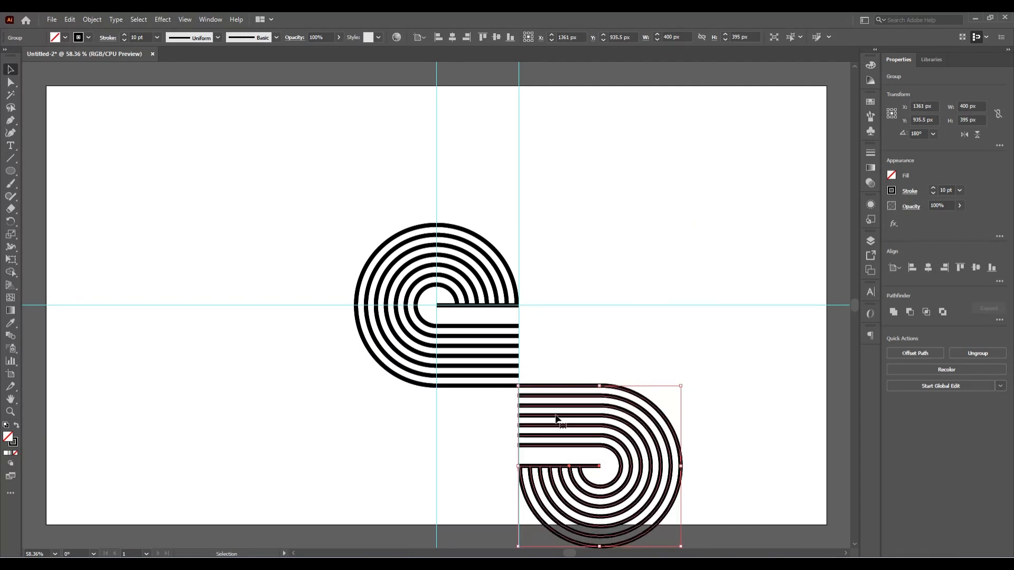
scroll(513, 435, up, 4)
click(315, 375)
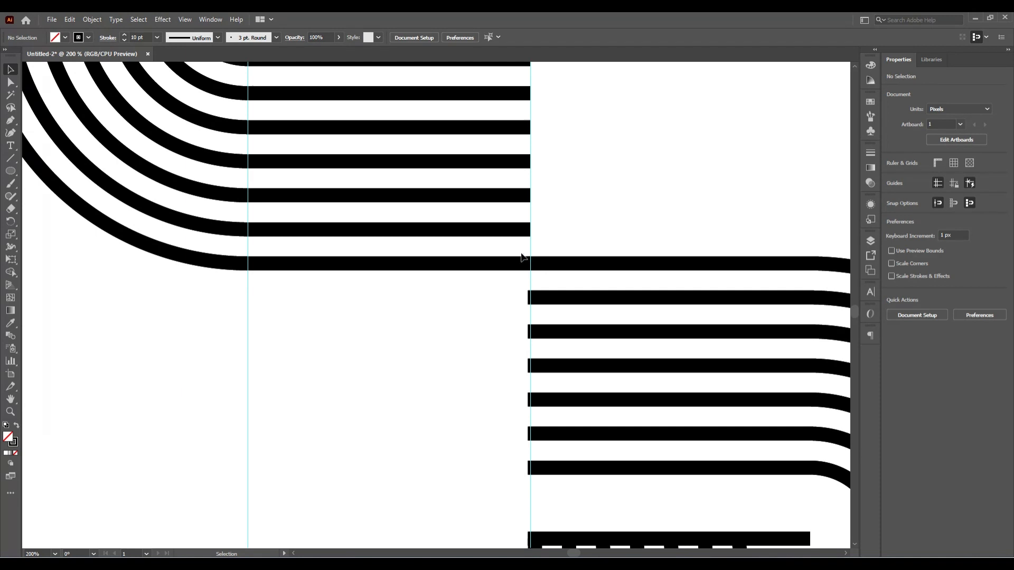
- Nudge the lower-right motif right to X 1363 px so its stripes line up
drag(522, 252, 531, 273)
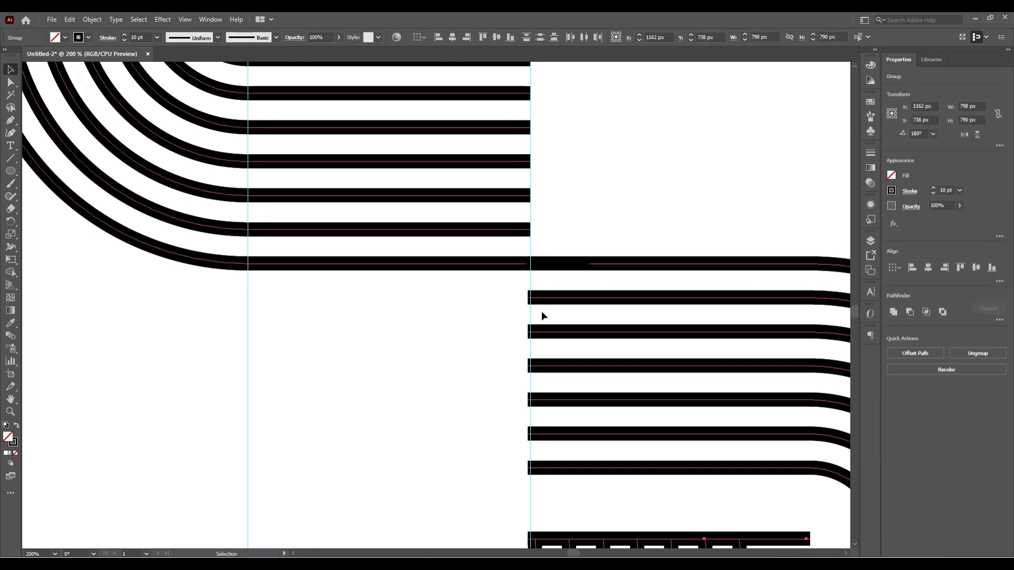
click(599, 204)
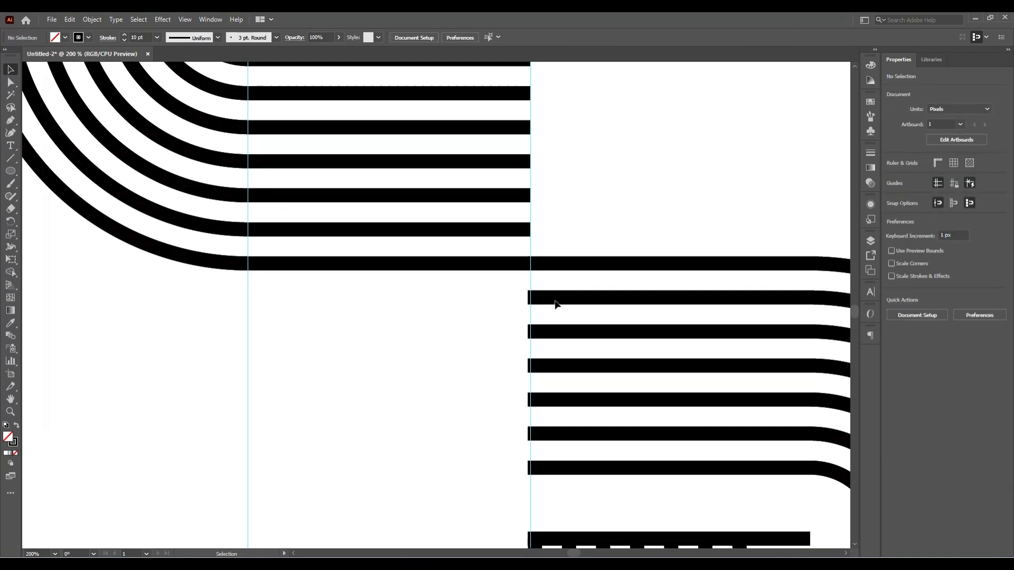
click(584, 296)
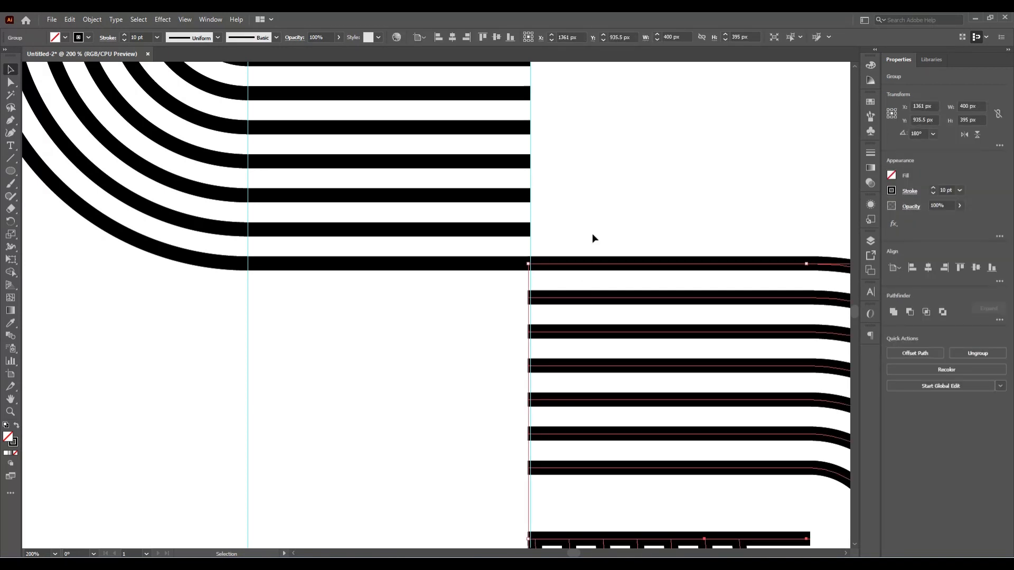
key(Right)
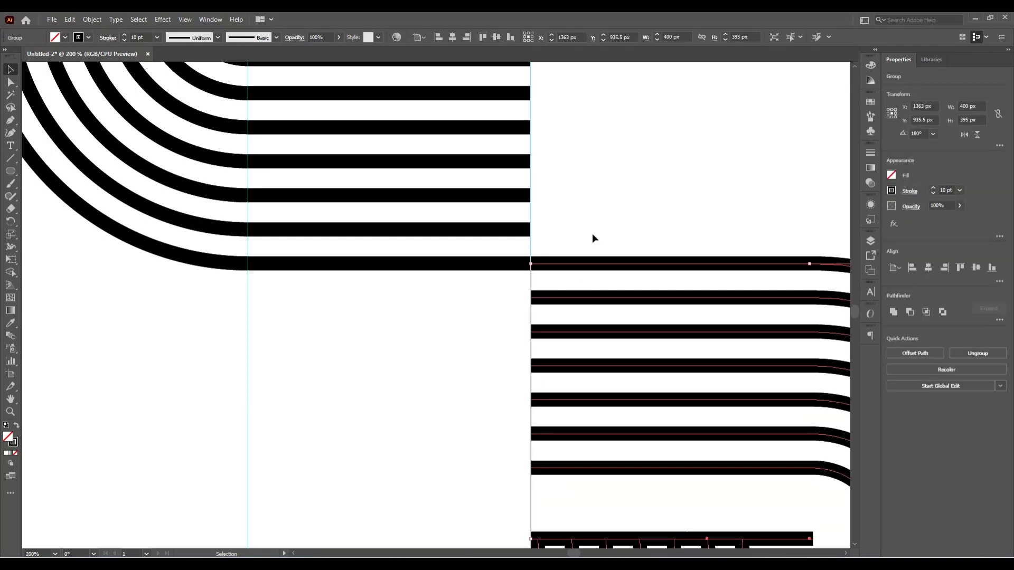
click(592, 238)
- Fit the artboard in view and select both striped motifs together
key(a)
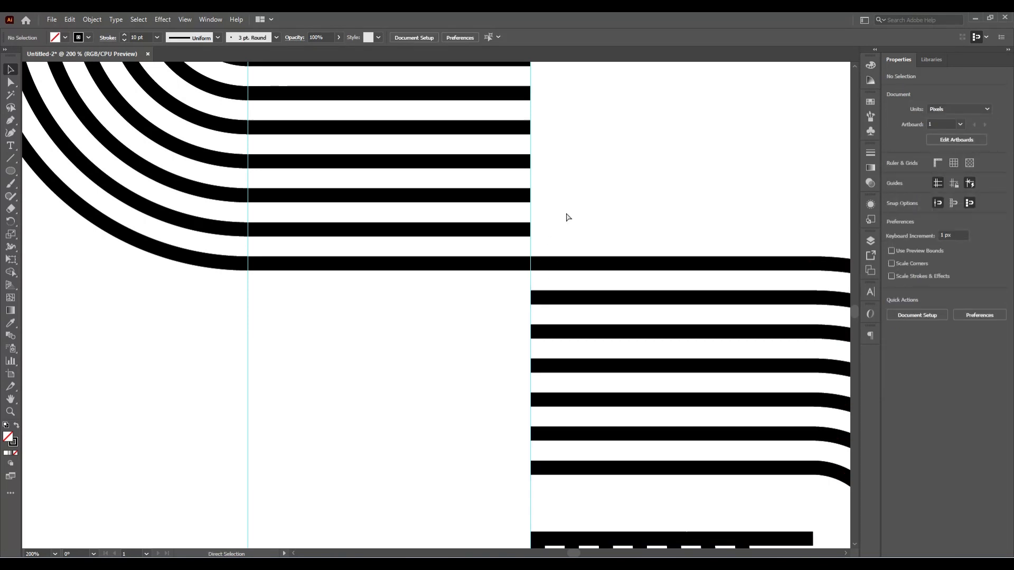
key(ctrl+0)
key(v)
drag(294, 236, 657, 473)
- Copy the S-shaped pair, paste it in place, and rotate the copy 90°
key(a)
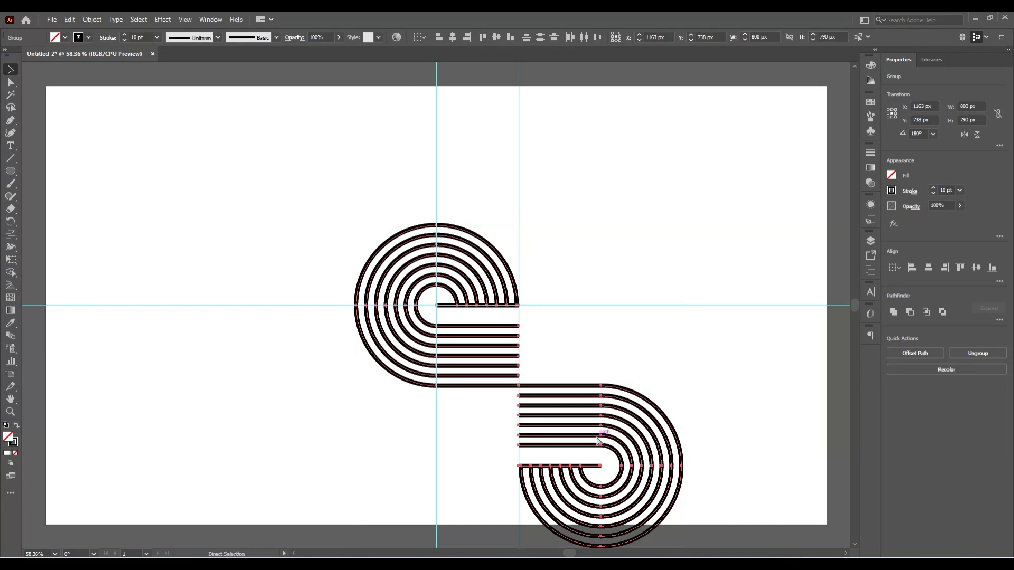
key(v)
click(76, 21)
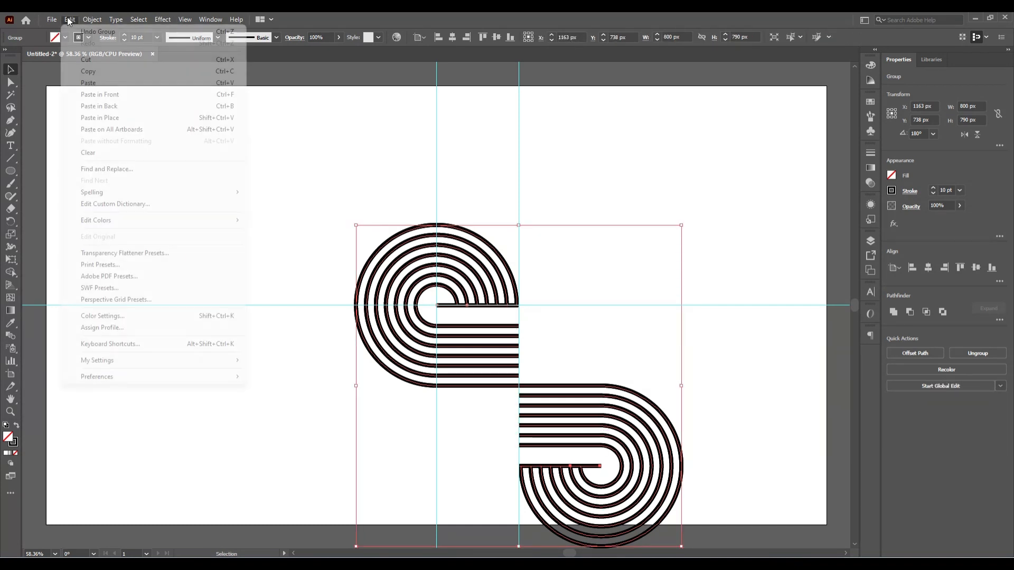
click(102, 75)
click(69, 20)
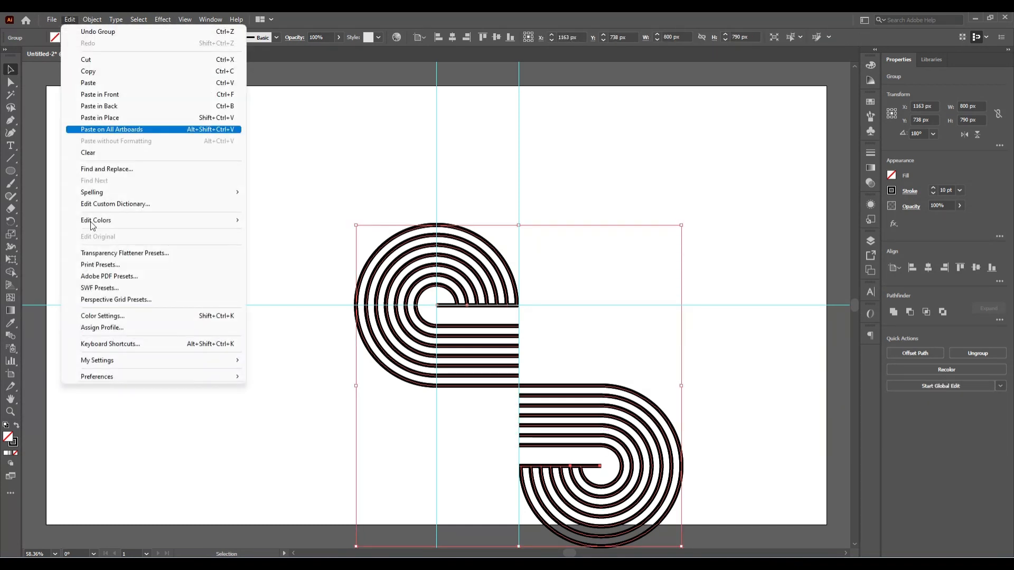
click(117, 115)
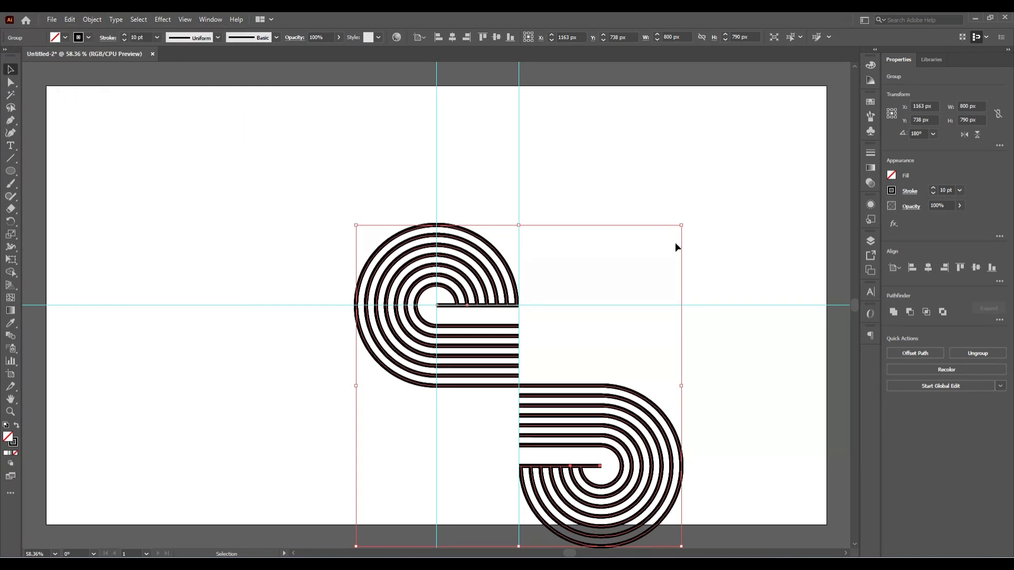
drag(684, 223, 702, 496)
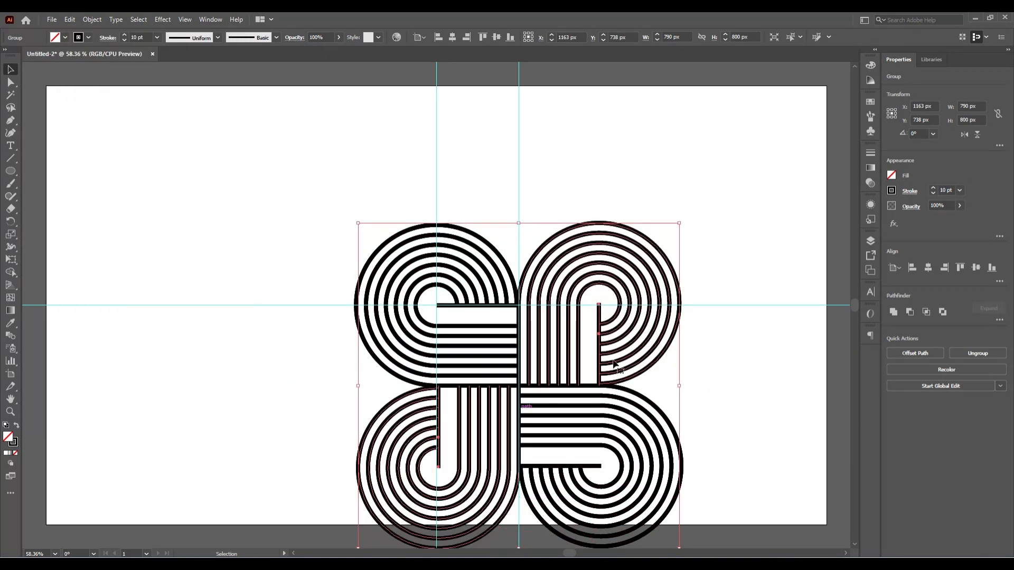
- Select all four lobes and centre the 800 × 800 px knot horizontally and vertically on the artboard
drag(331, 229, 678, 496)
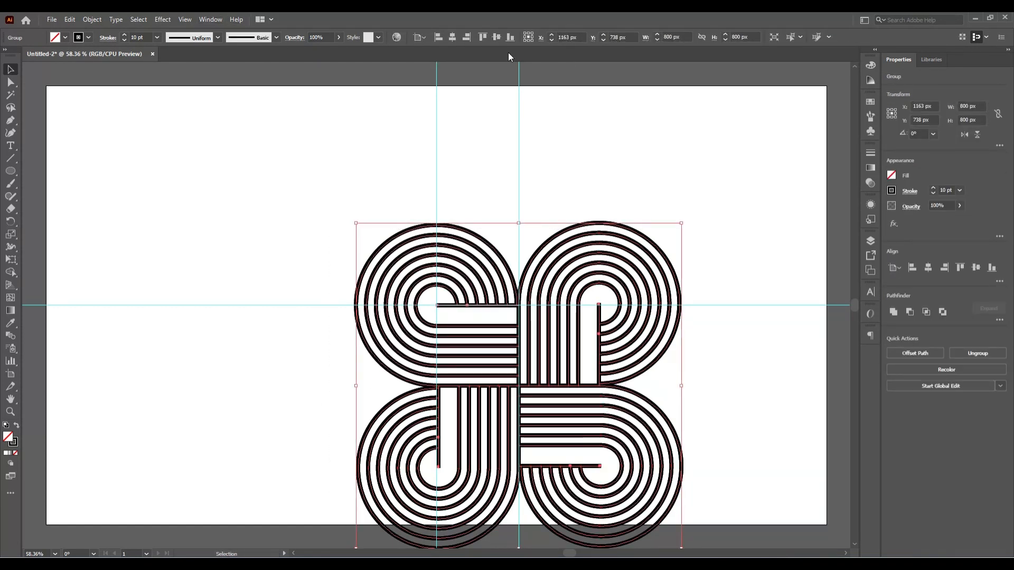
click(450, 39)
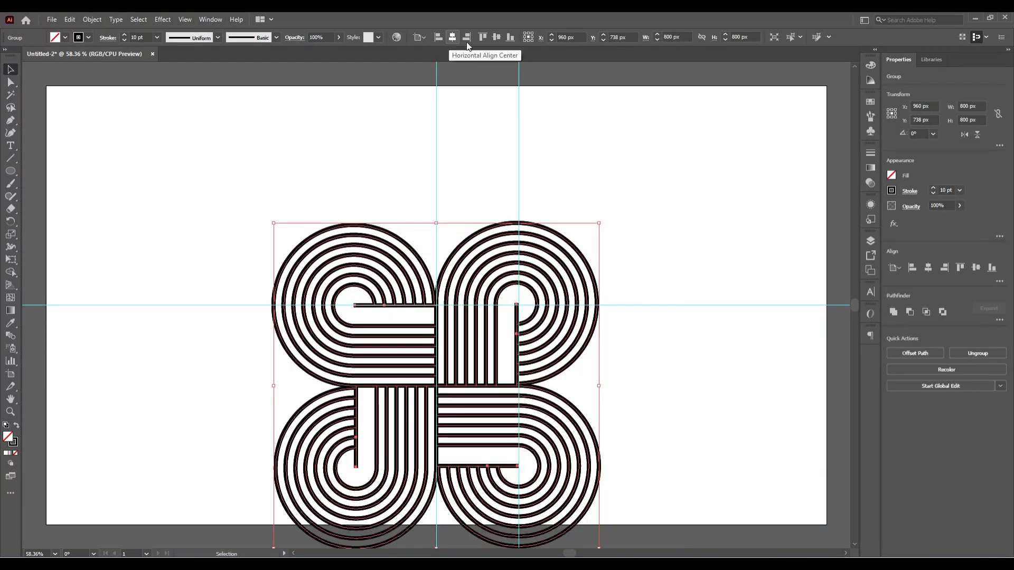
click(496, 36)
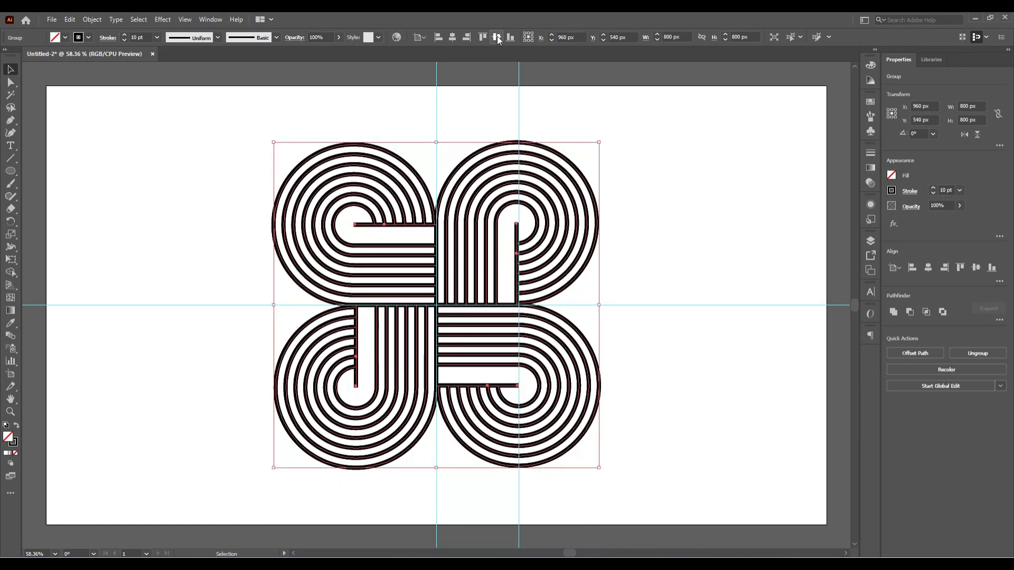
click(642, 224)
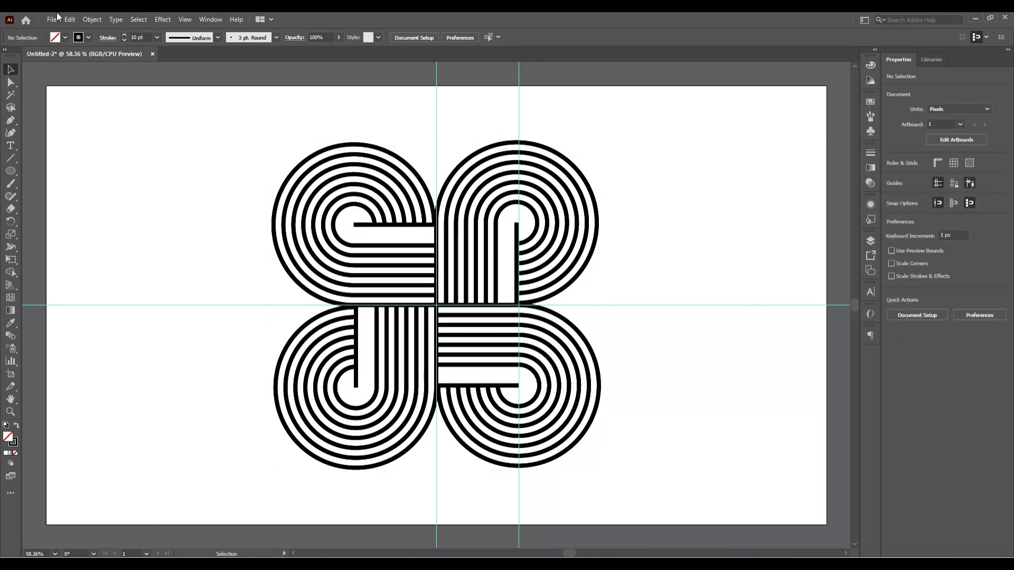
- Unlock Layer 1 in the Layers panel
click(186, 19)
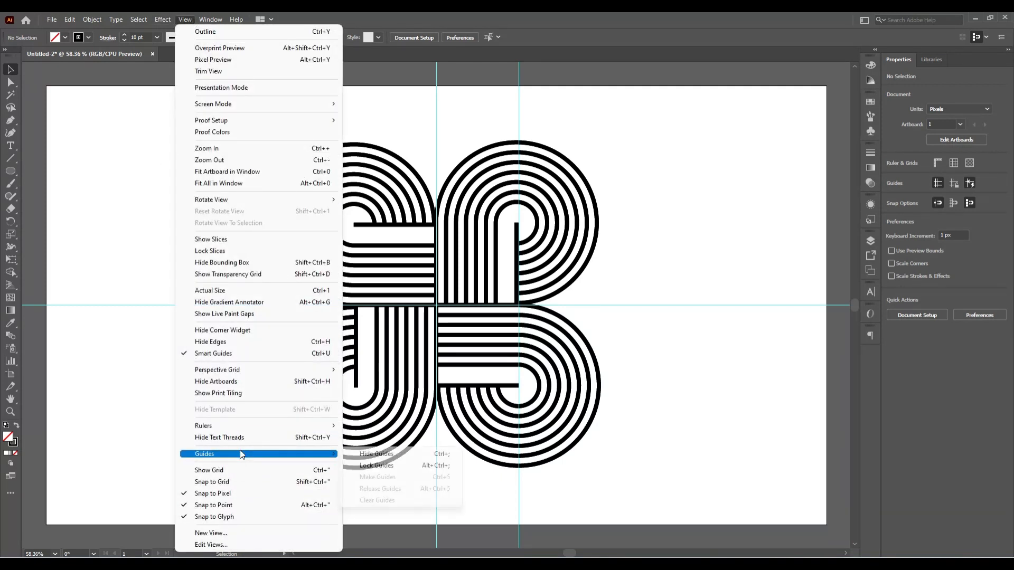
click(870, 241)
click(799, 262)
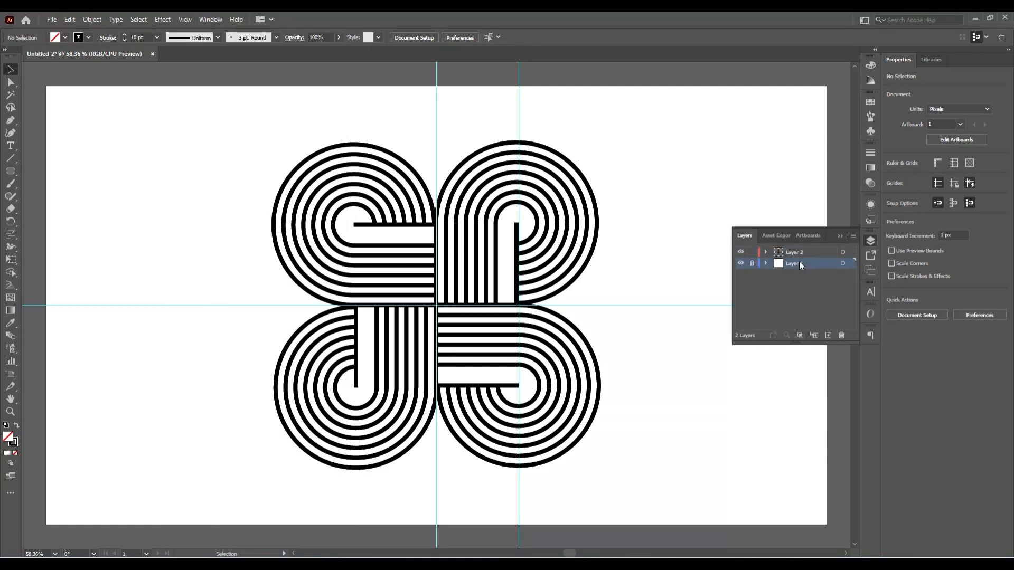
click(752, 263)
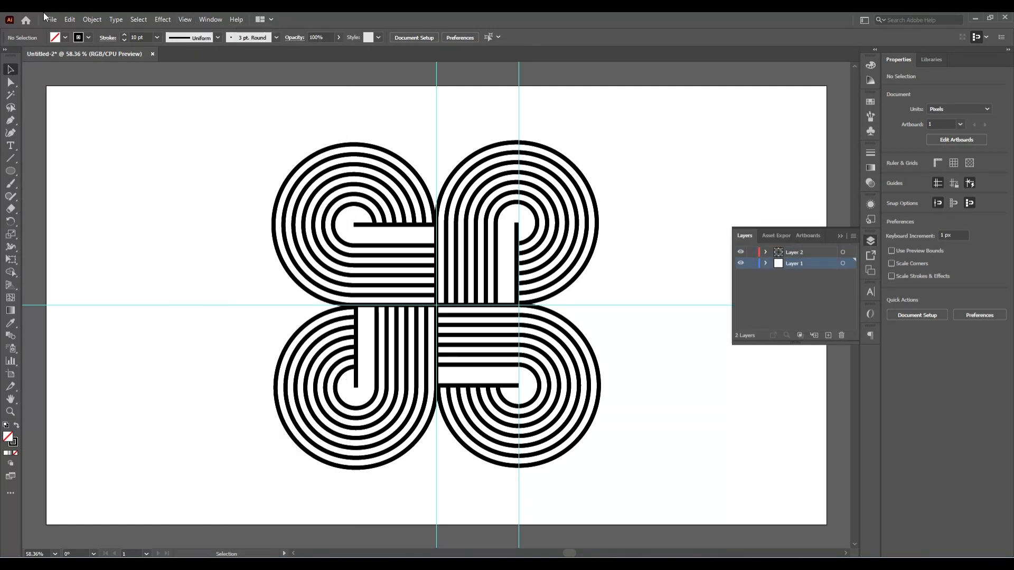
- Clear all guides, hide guide display, and leave the finished knot deselected
click(183, 19)
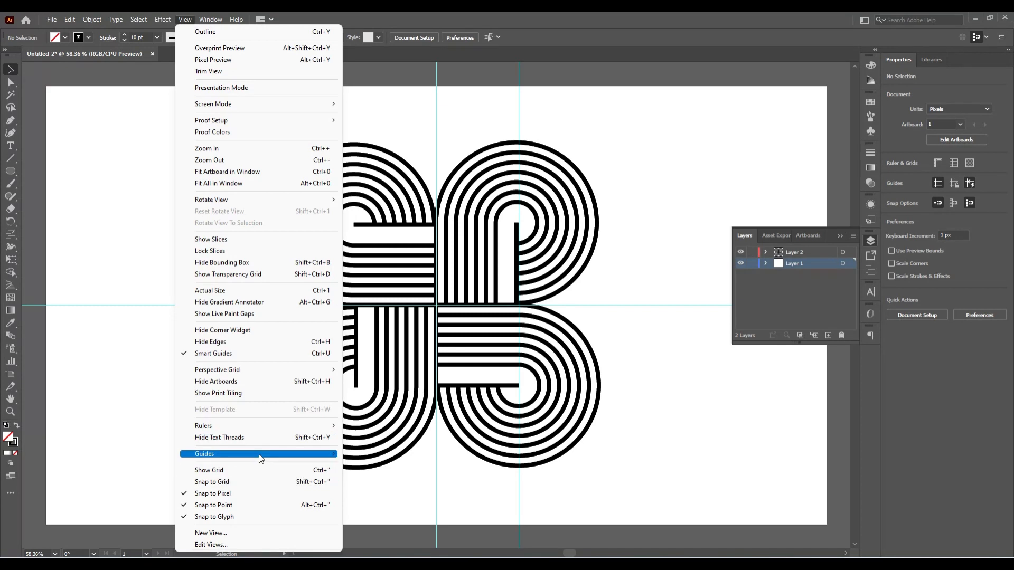
mouse_move(317, 454)
click(378, 497)
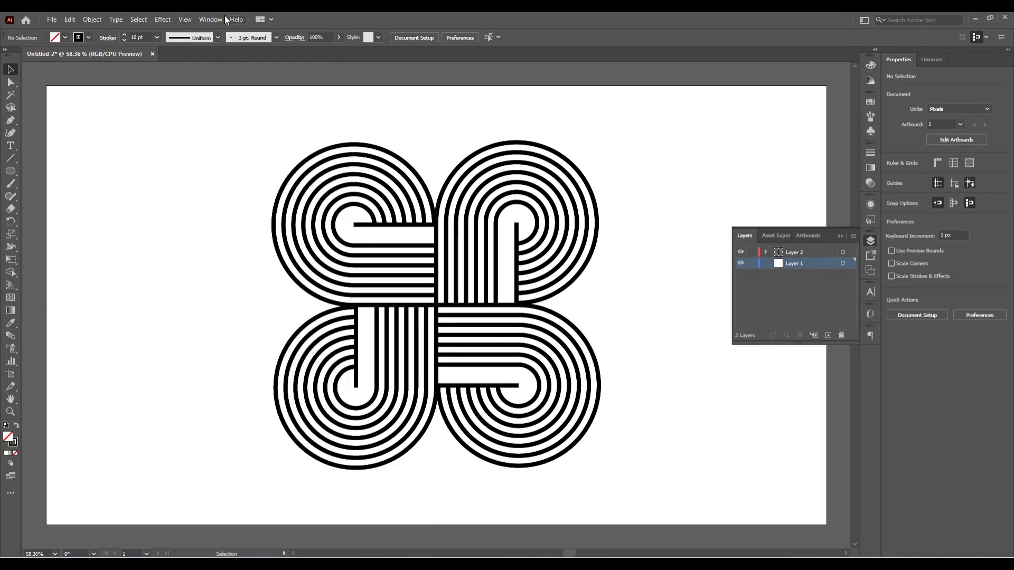
click(186, 19)
mouse_move(260, 454)
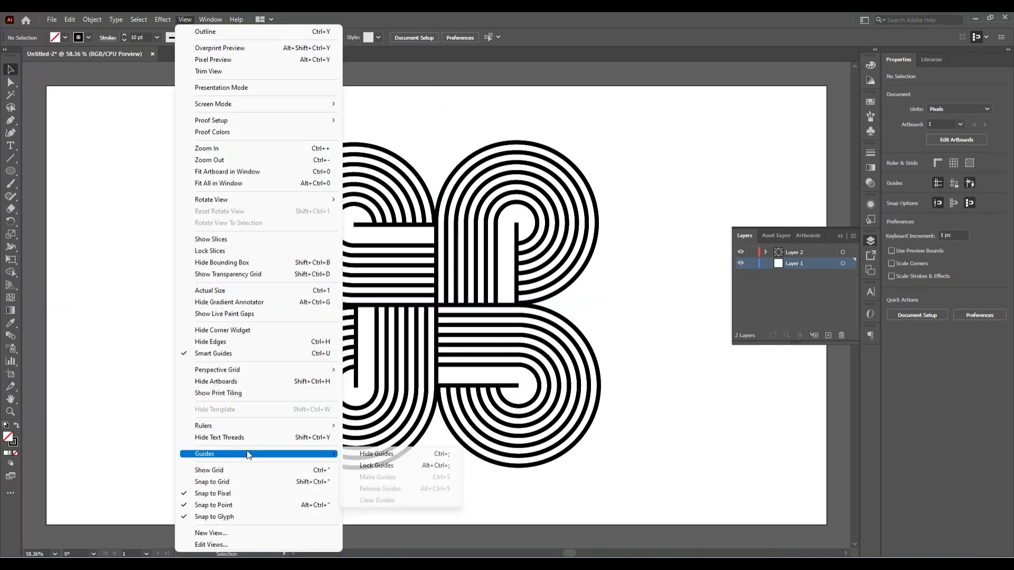
click(379, 455)
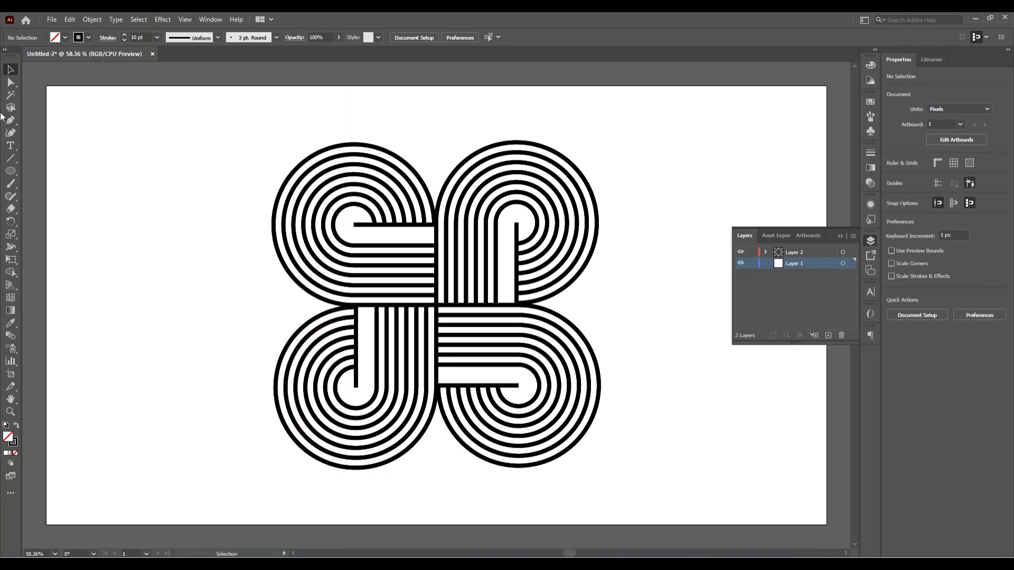
click(840, 236)
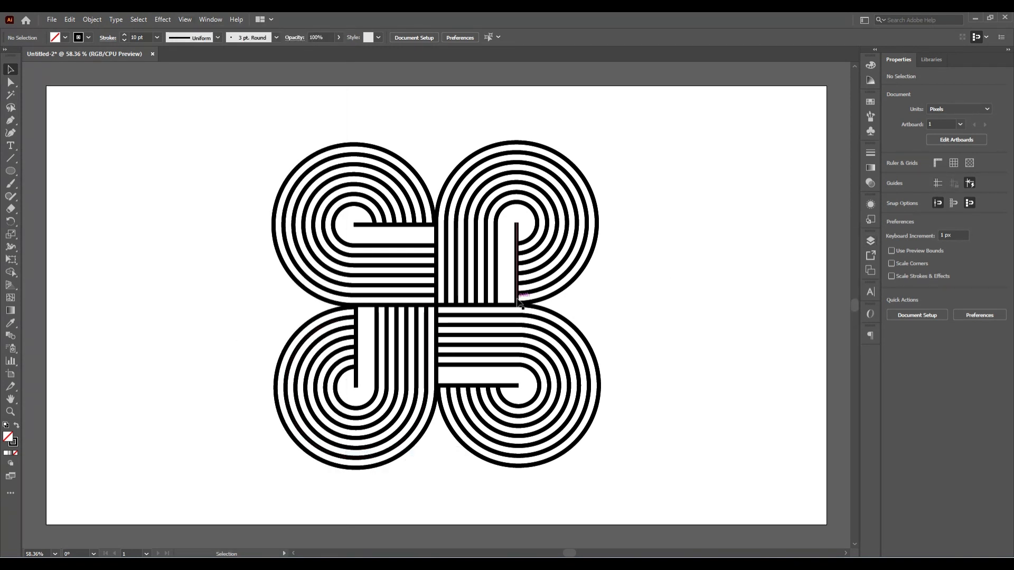
key(ctrl+a)
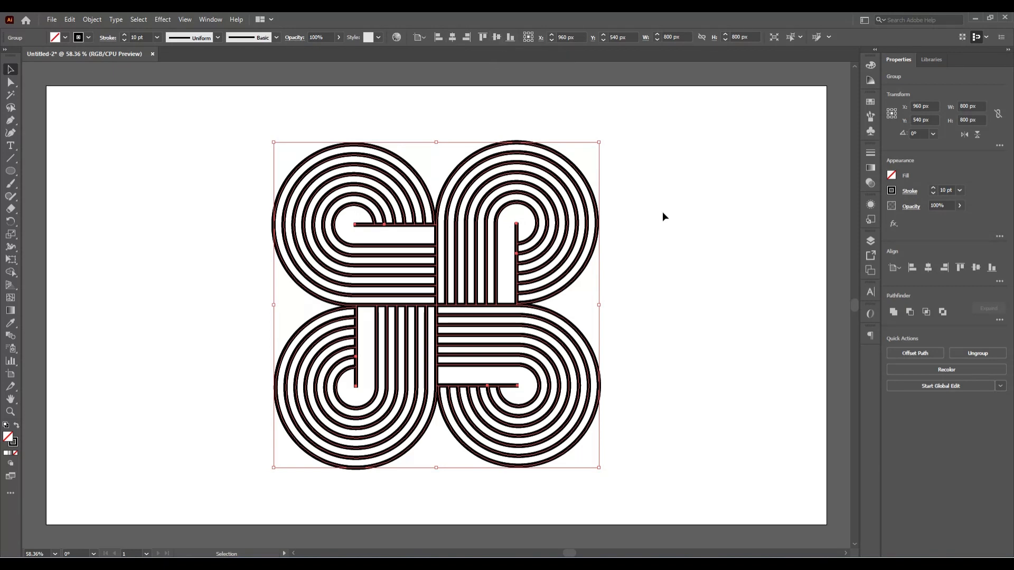
click(753, 320)
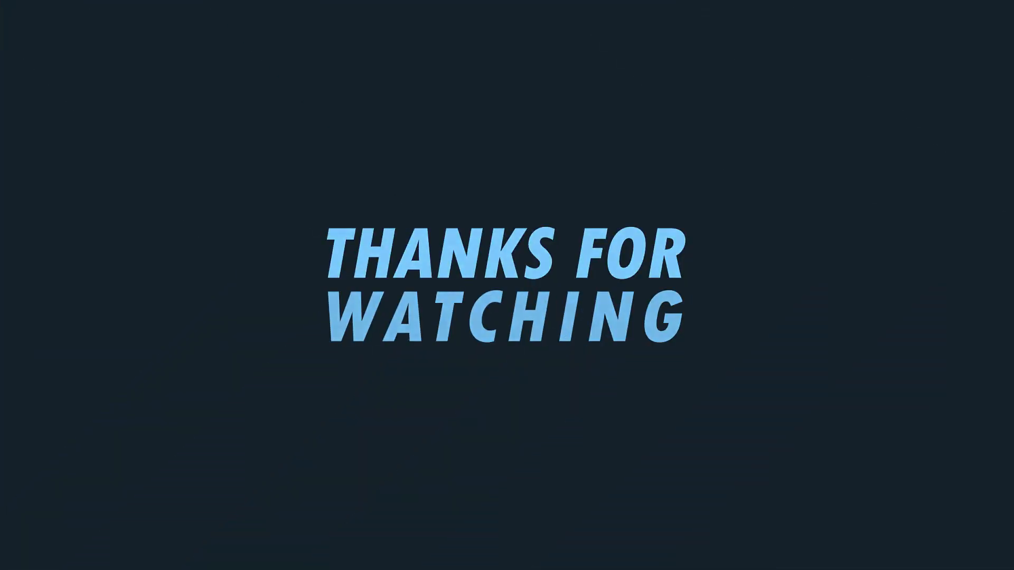